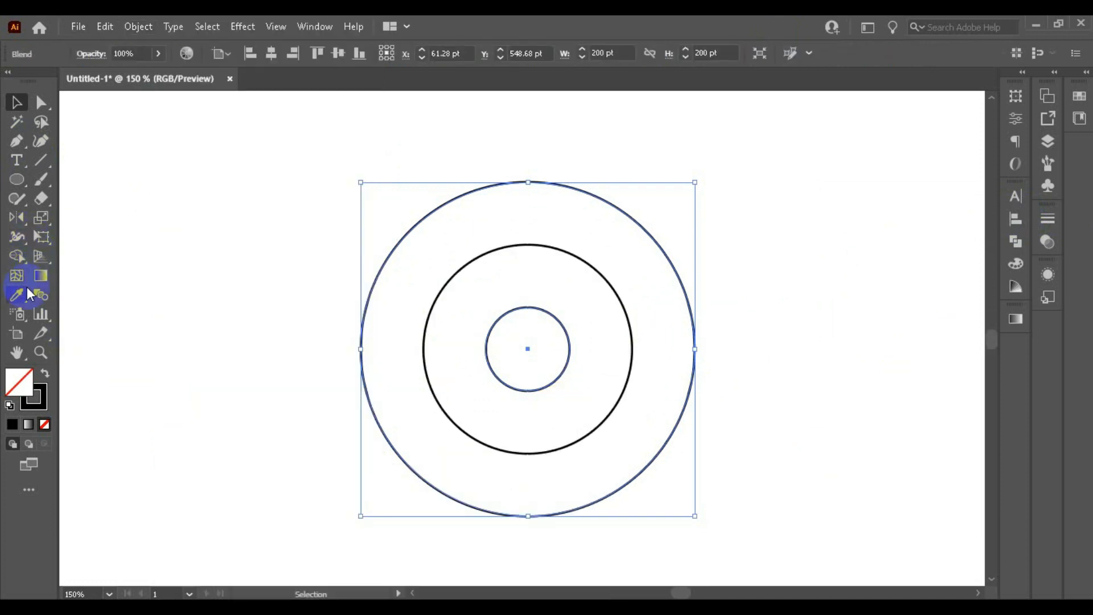
Step: Set the circle blend's spacing to Specified Steps with two intermediate circles, apply it, and deselect the blend
double_click(43, 299)
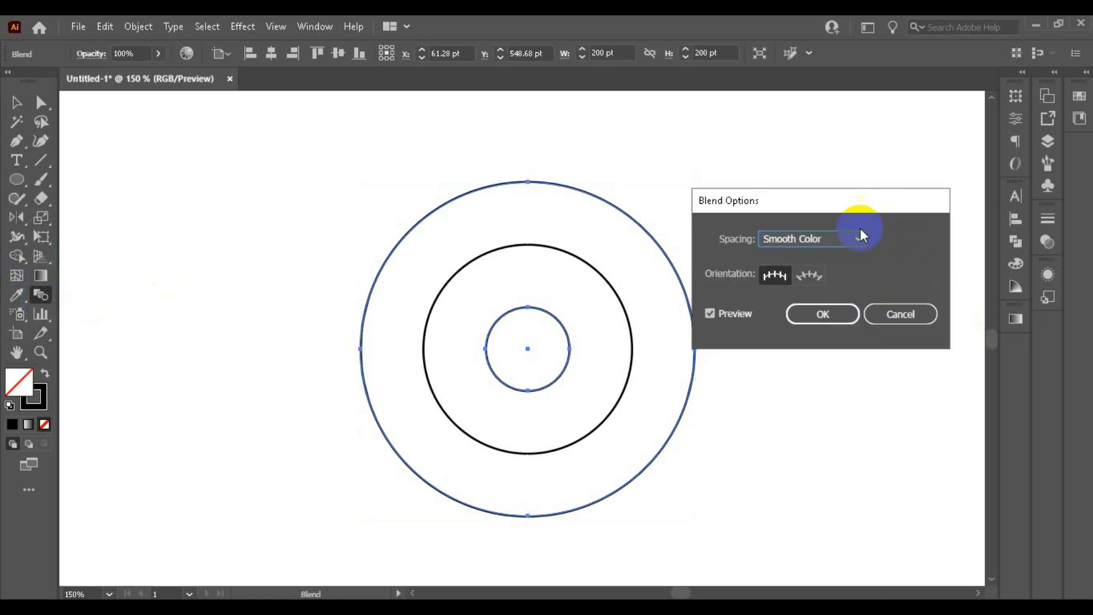
left_click(861, 234)
left_click(829, 274)
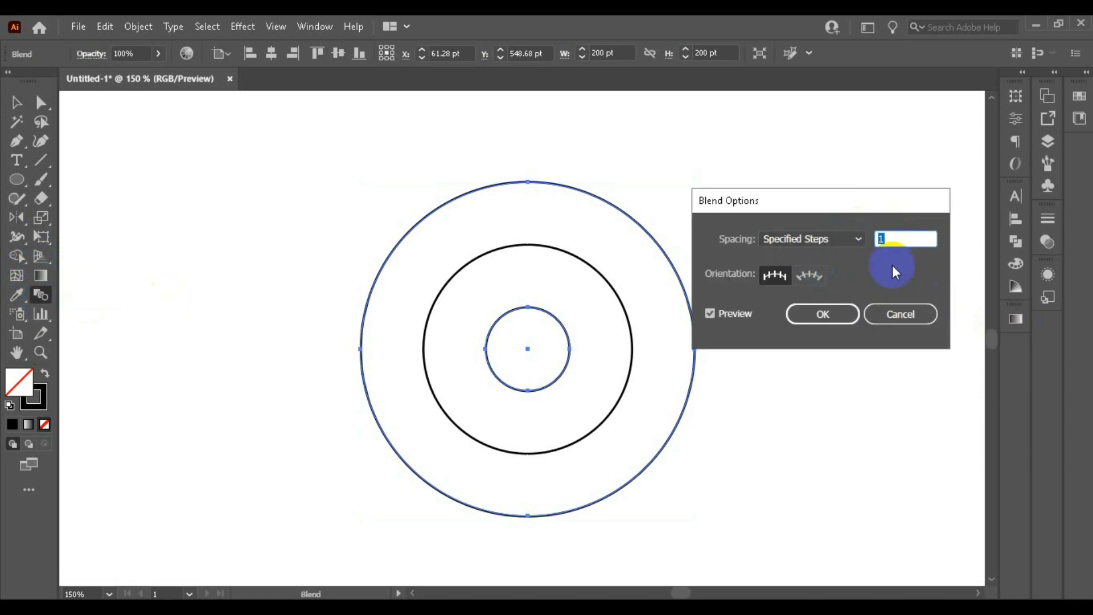
left_click(709, 313)
left_click(716, 312)
left_click(847, 315)
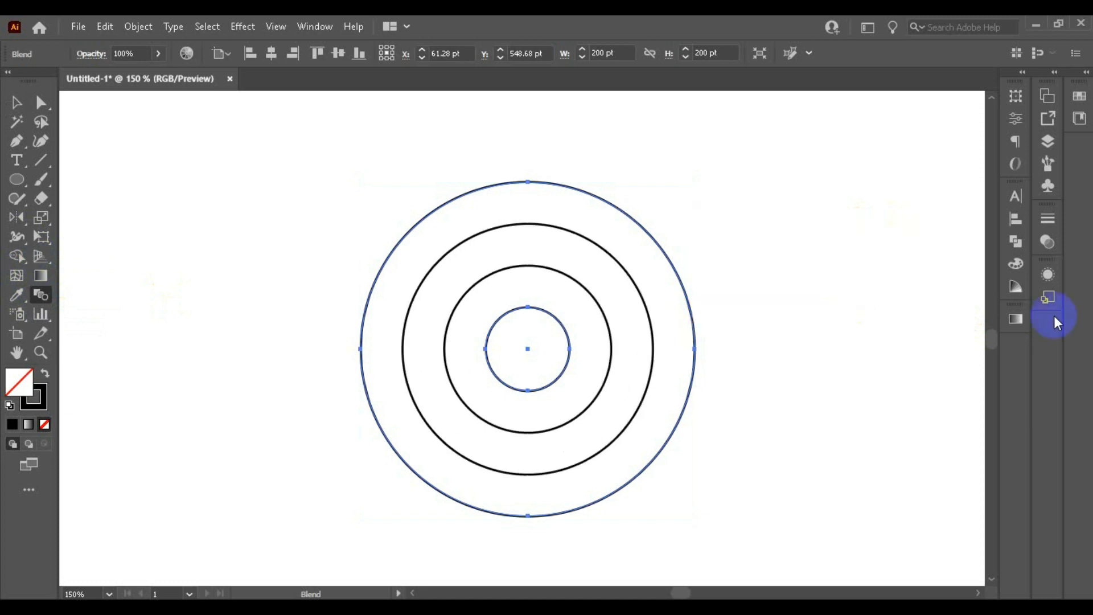
left_click(19, 106)
left_click(290, 223)
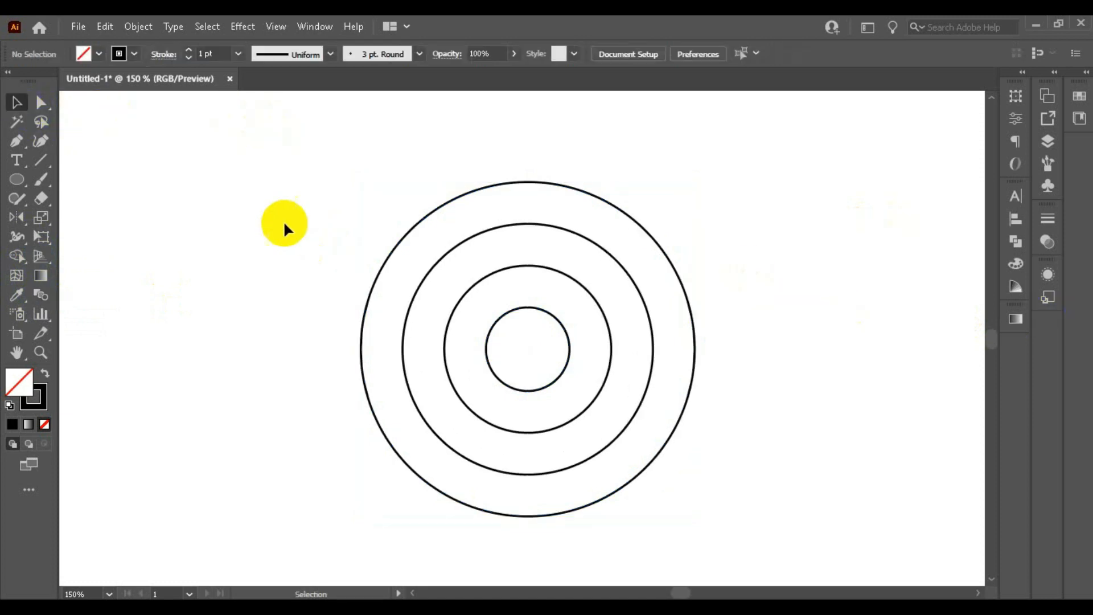
Step: Select the blended circles and expand the blend into separate circle paths
left_click_drag(283, 220, 817, 389)
left_click(139, 26)
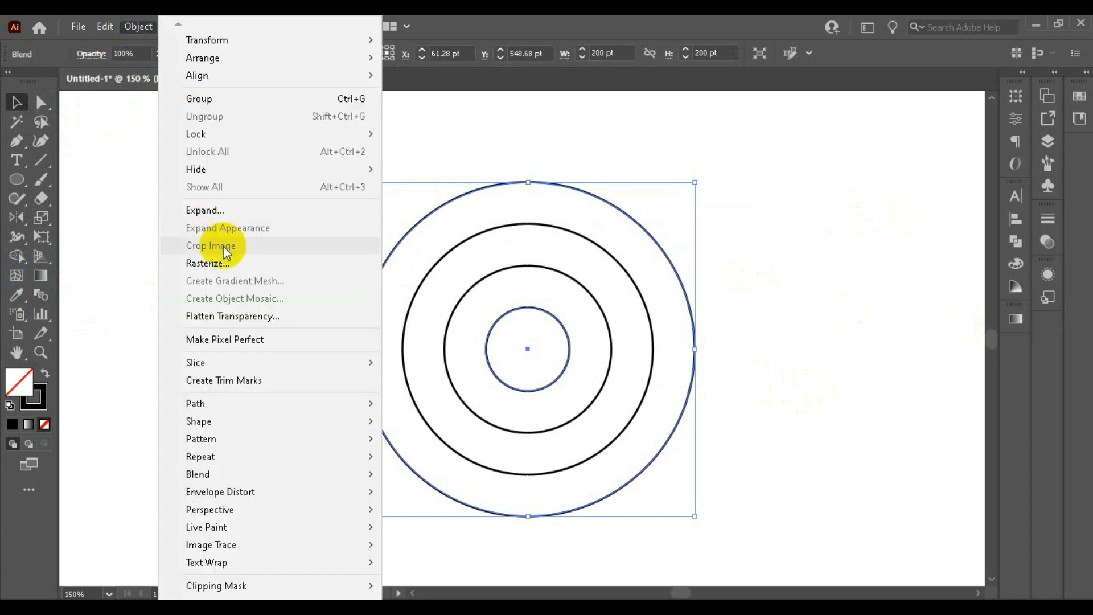
left_click(223, 210)
left_click(533, 405)
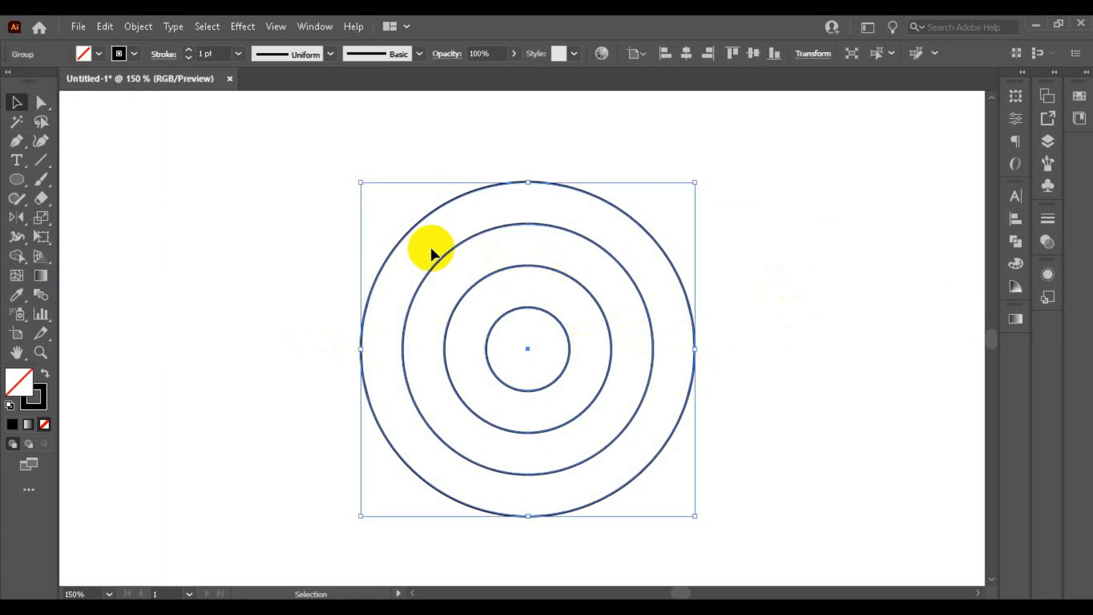
Step: Switch the artwork to outline view and deselect the circles
scroll(429, 245, "down", 1)
key("ctrl+y")
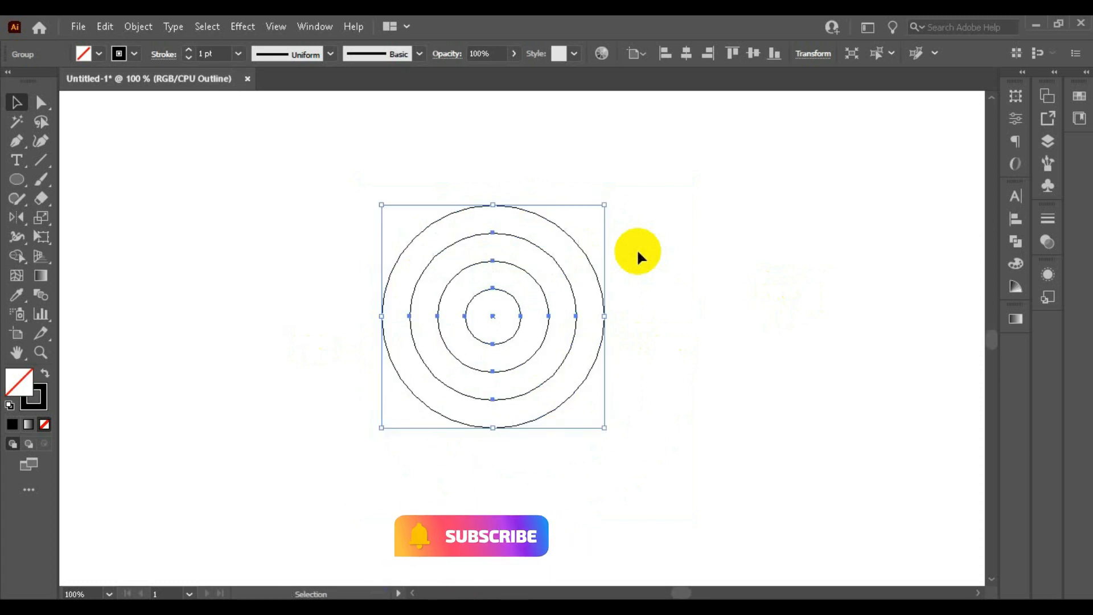
left_click(136, 246)
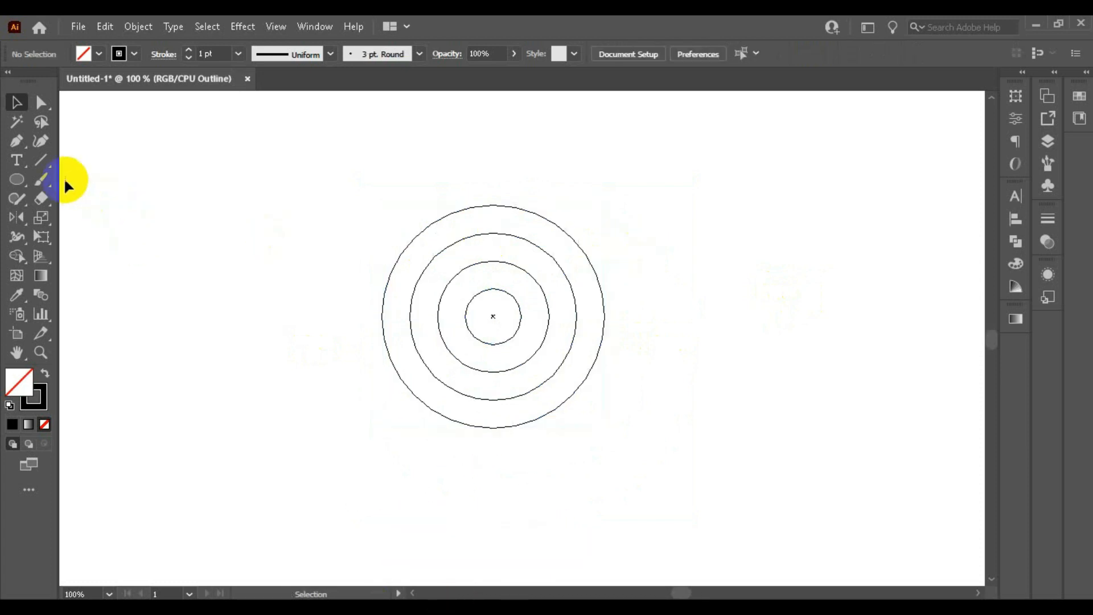
Step: Draw a vertical line centred on the outermost circle's left anchor, extending well above and below the circles
left_click(42, 162)
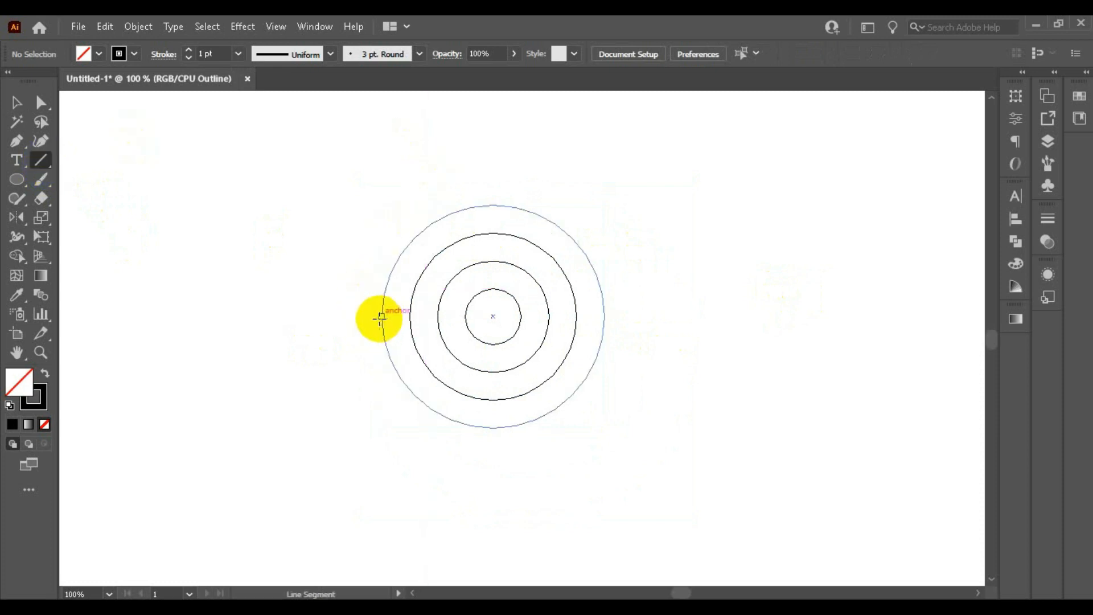
left_click_drag(381, 317, 382, 562)
scroll(358, 281, "down", 2)
scroll(361, 376, "up", 1)
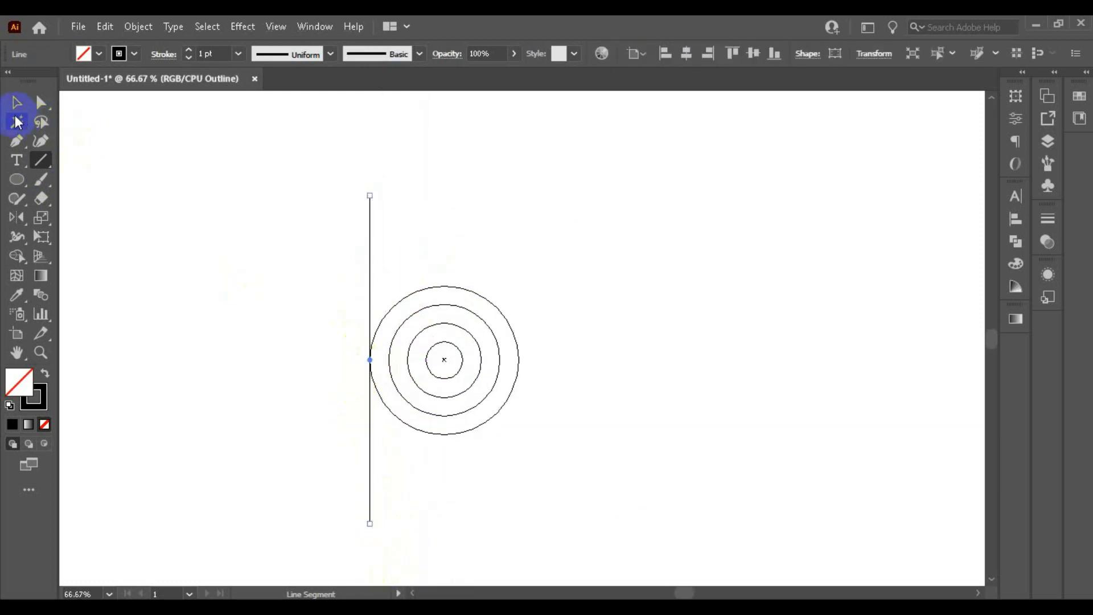
Step: Duplicate the vertical line onto the left anchors of the second and third circles from the outside
left_click(17, 103)
left_click_drag(368, 253, 408, 260)
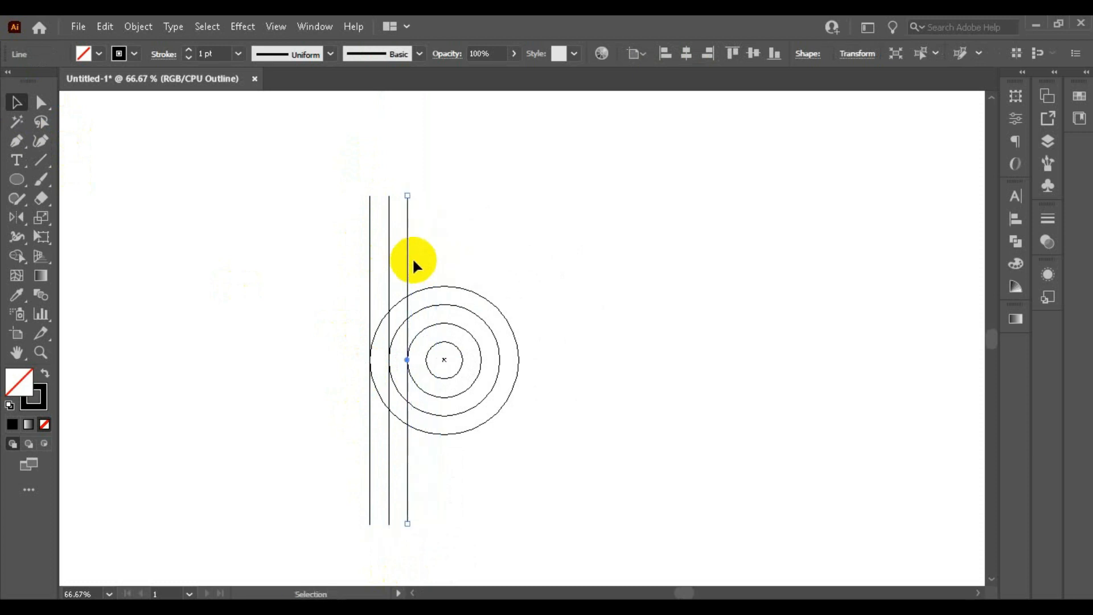
scroll(520, 204, "down", 2)
scroll(354, 236, "up", 1)
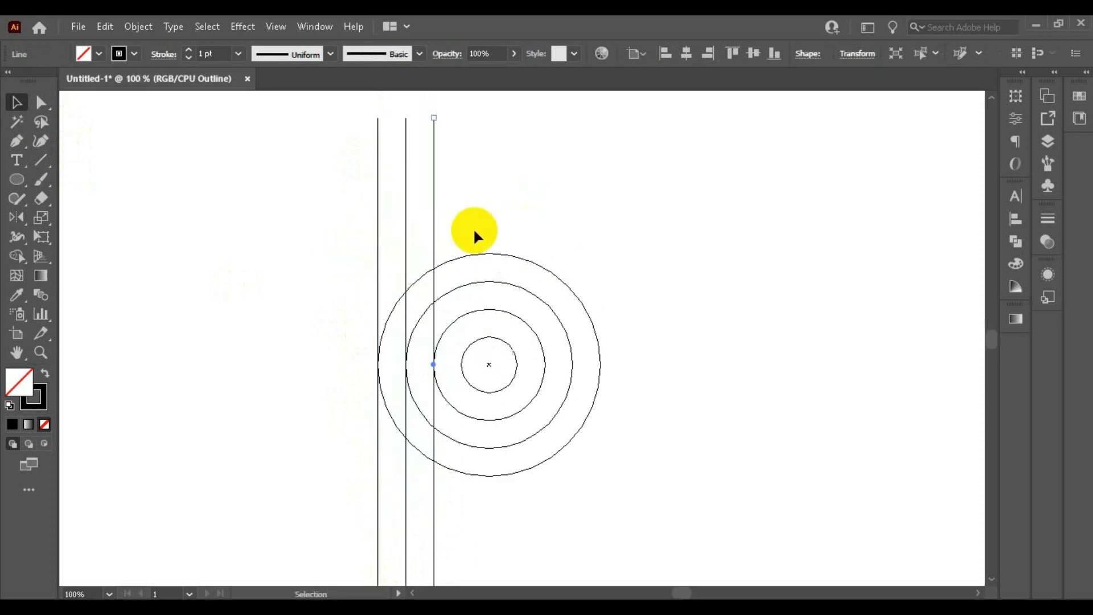
Step: Deselect the lines and examine how closely the three verticals meet the circles' left edges
left_click(364, 378)
scroll(406, 320, "up", 2)
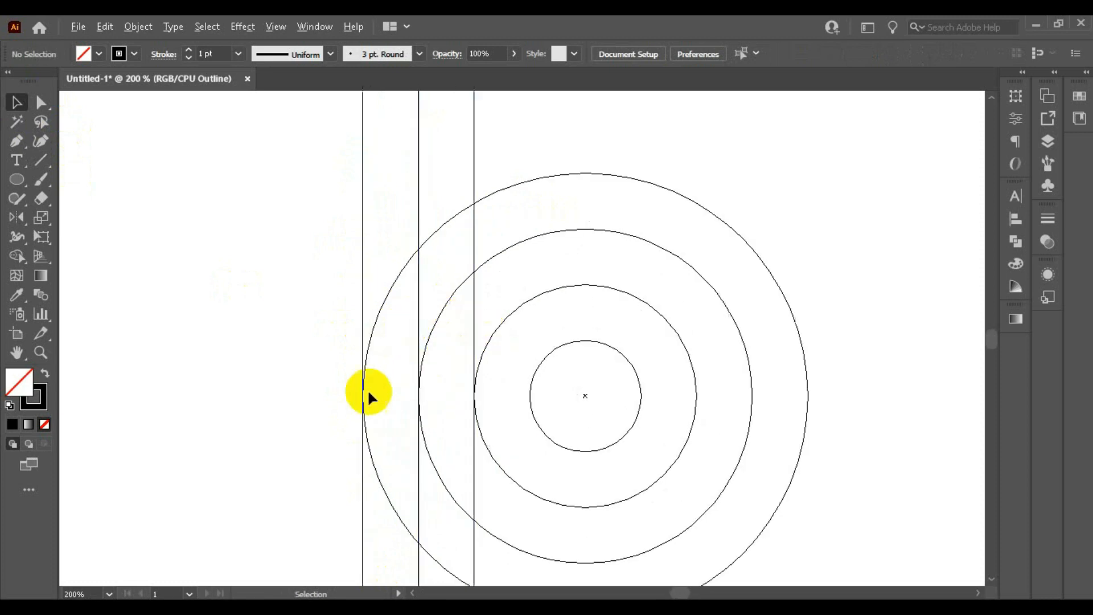
scroll(369, 393, "up", 4)
scroll(487, 282, "down", 5)
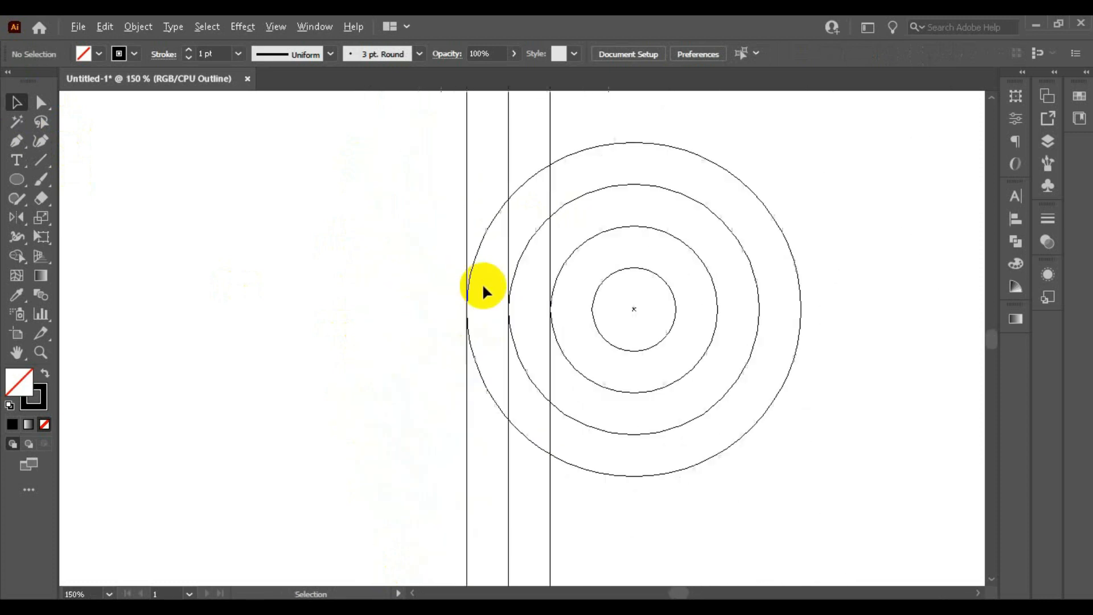
scroll(363, 295, "down", 1)
scroll(535, 180, "up", 1)
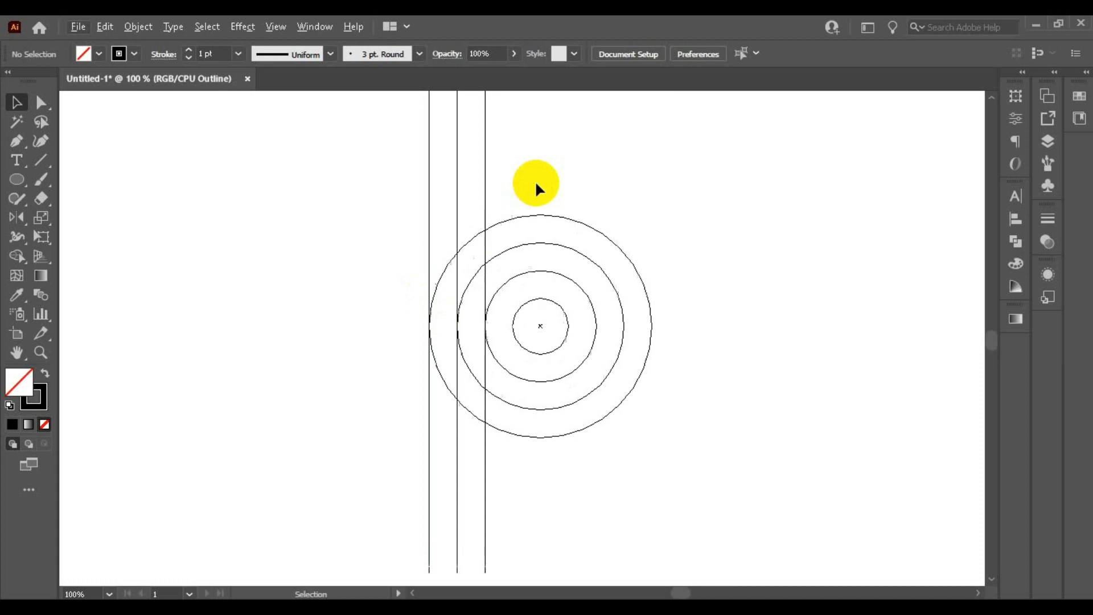
Step: Select the three vertical lines and group them
scroll(397, 245, "down", 1)
left_click_drag(378, 173, 510, 171)
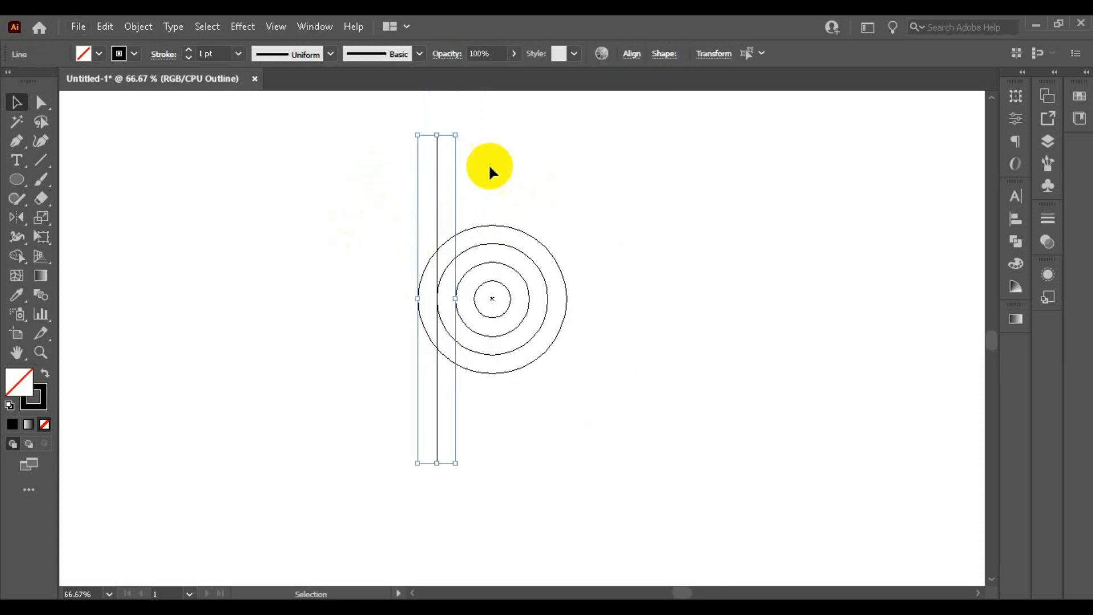
right_click(438, 160)
left_click(501, 260)
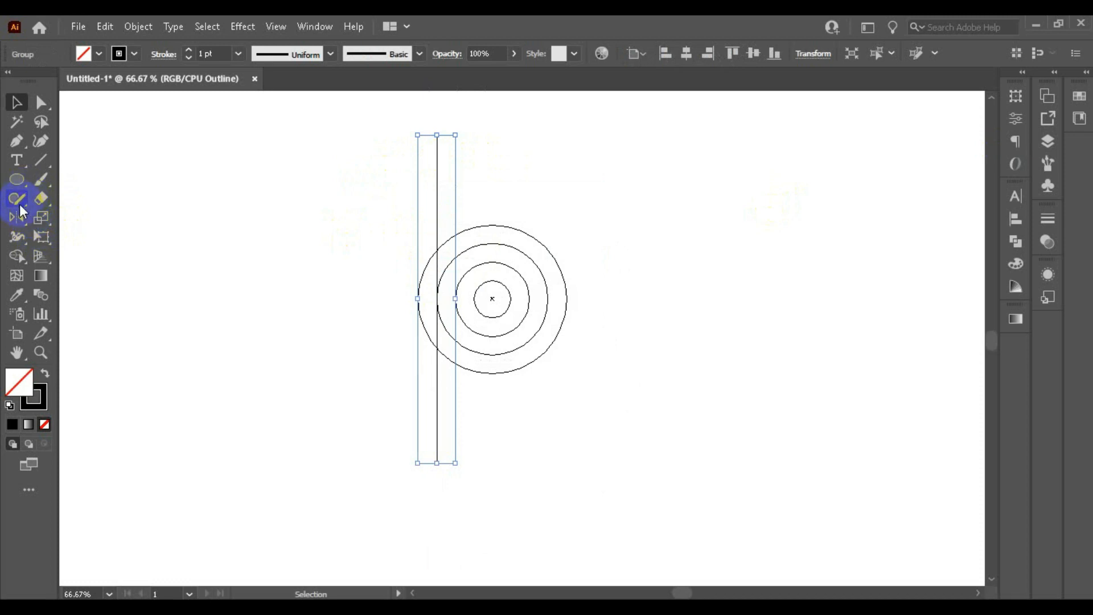
Step: Open the Rotate options for the grouped lines
left_click_drag(17, 219, 90, 215)
left_click(90, 215)
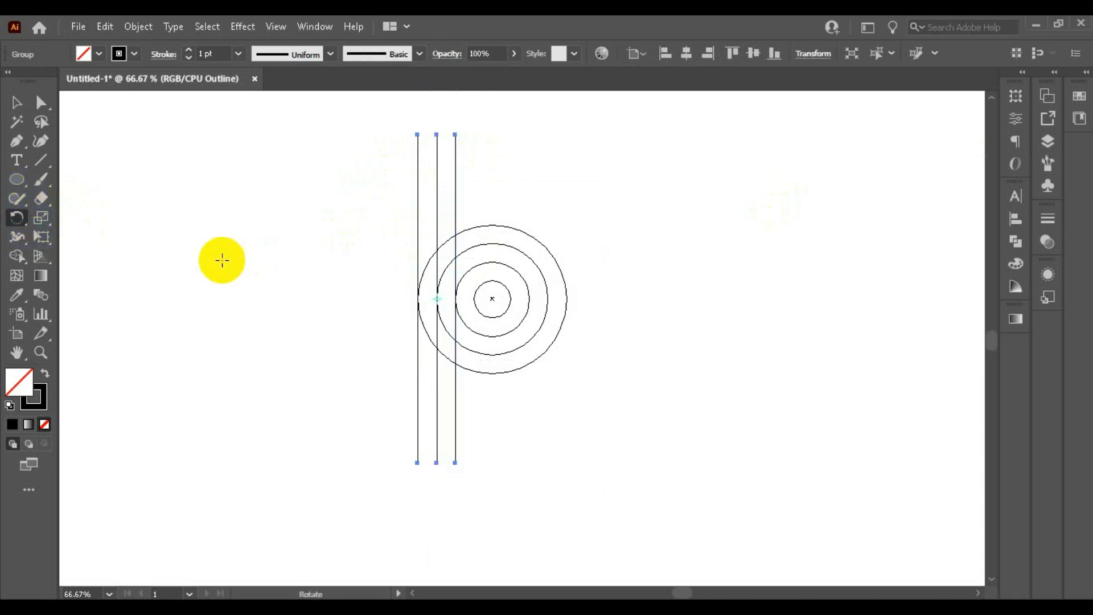
double_click(17, 218)
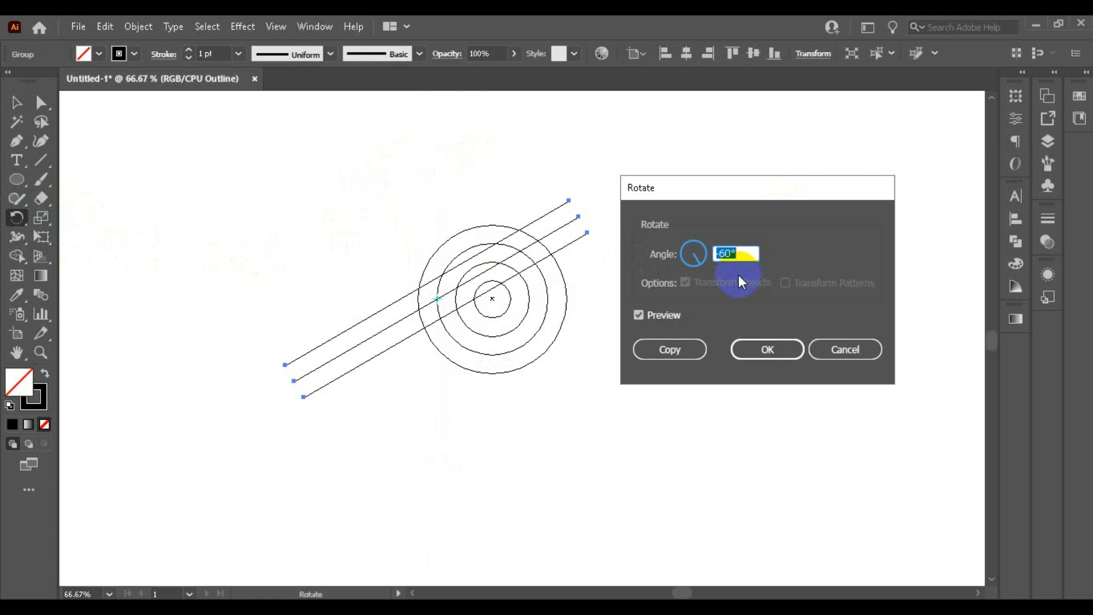
Step: Preview the line group rotated by 45°
type("45")
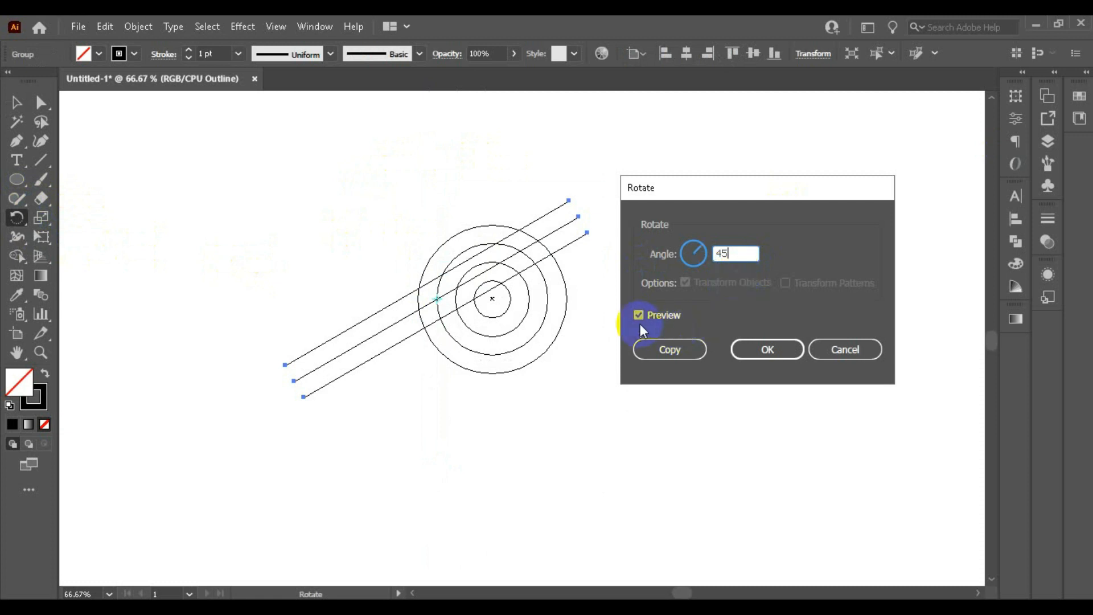
left_click(654, 308)
left_click(654, 312)
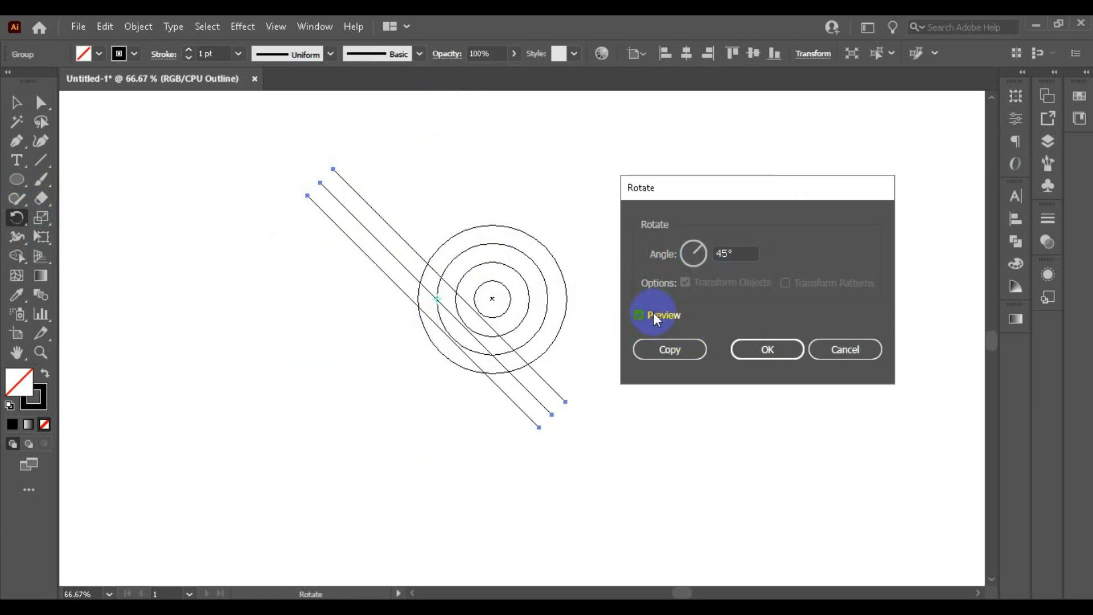
Step: Set the line group's rotation angle to 30° and apply it
double_click(738, 253)
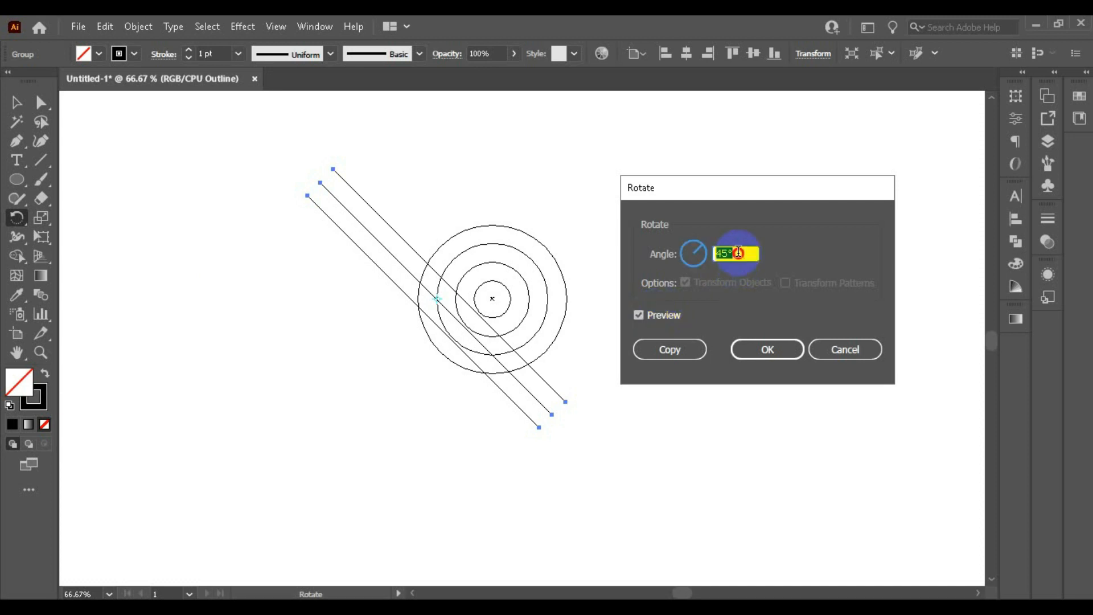
type("30")
left_click(664, 315)
left_click(664, 315)
left_click(769, 346)
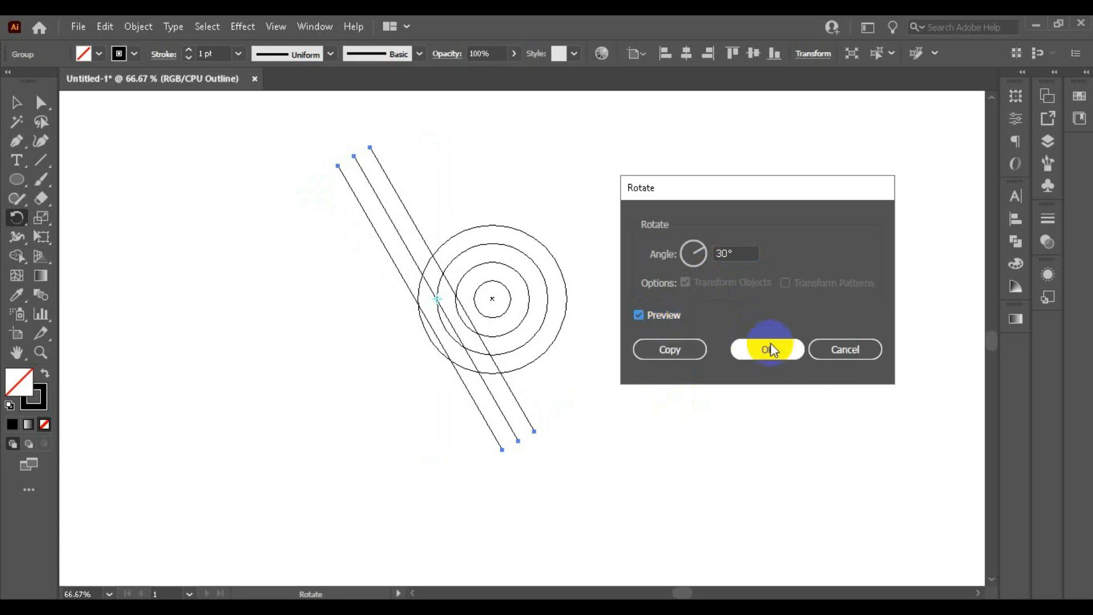
Step: Move the rotated line group so its lines run tangent to the lower-left edges of the three outer circles
scroll(478, 321, "up", 2)
left_click(16, 103)
scroll(738, 256, "down", 1)
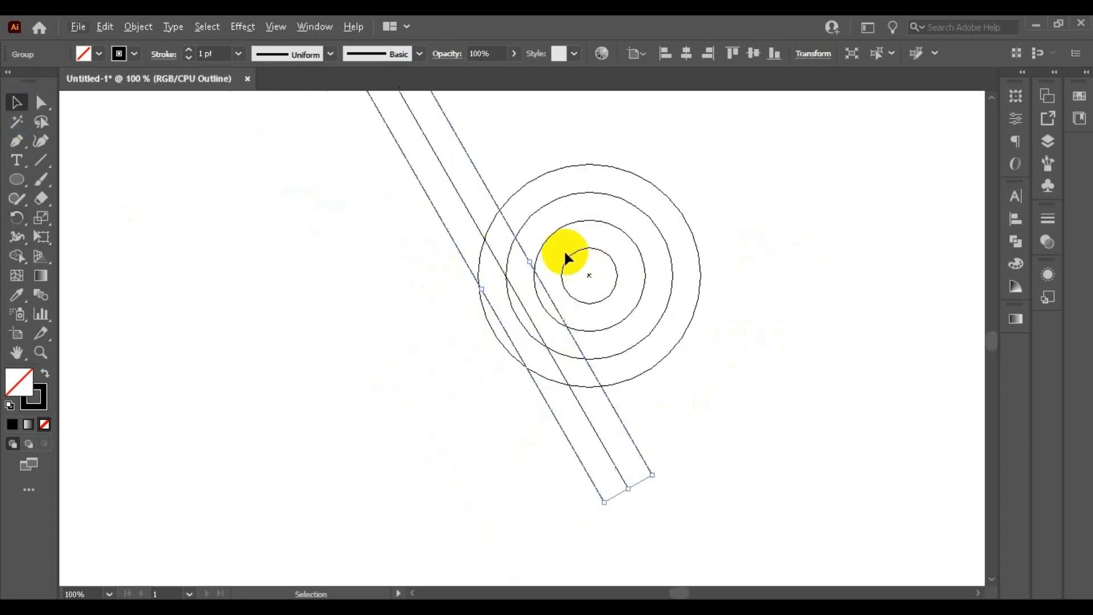
scroll(513, 249, "up", 2)
left_click_drag(532, 251, 519, 269)
scroll(484, 399, "up", 3)
left_click_drag(366, 303, 352, 283)
key("ctrl+1")
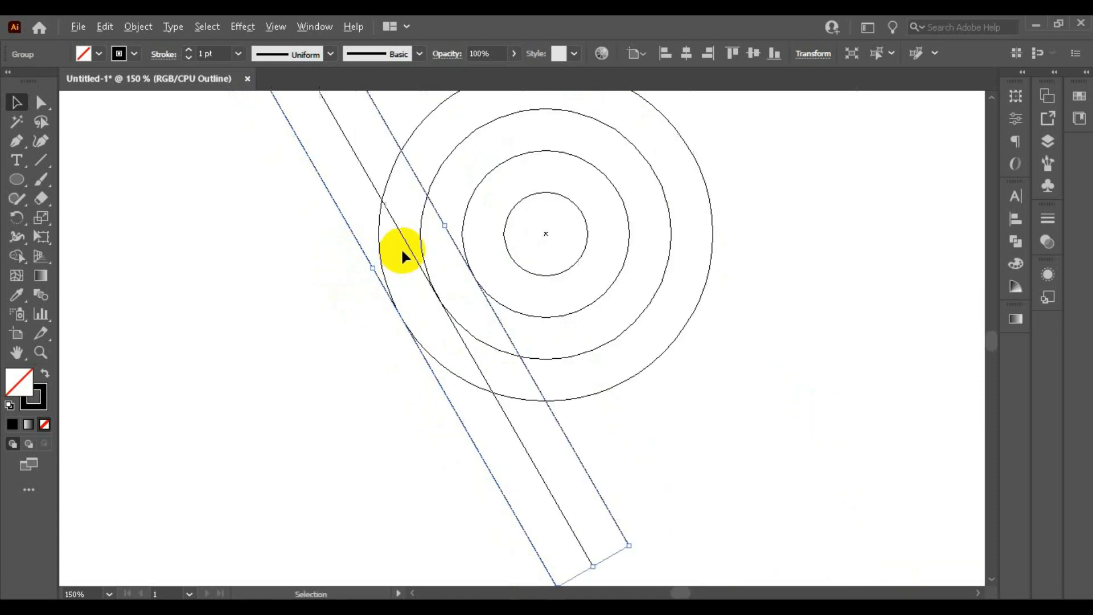
Step: Create a reflected copy of the slanted line group across the vertical axis
scroll(418, 281, "down", 3)
scroll(379, 234, "up", 2)
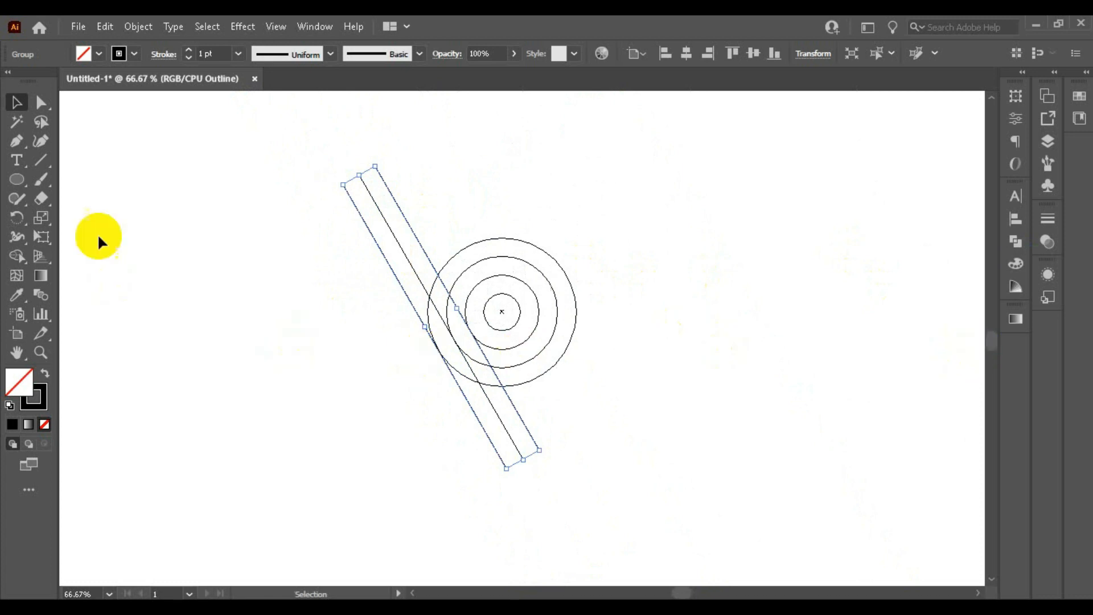
left_click_drag(17, 224, 82, 237)
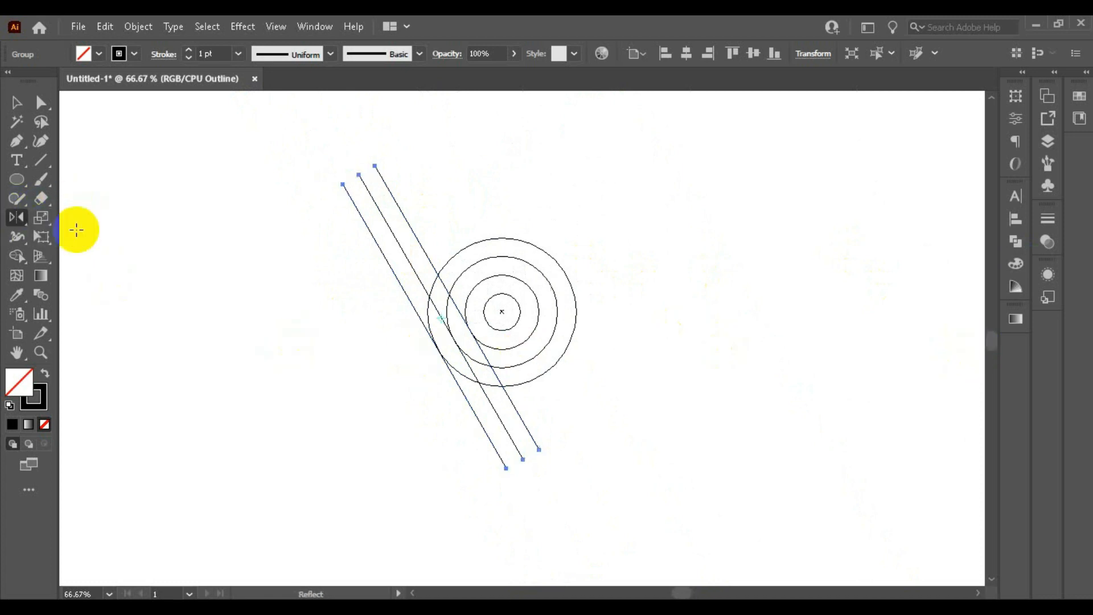
double_click(17, 217)
left_click(691, 380)
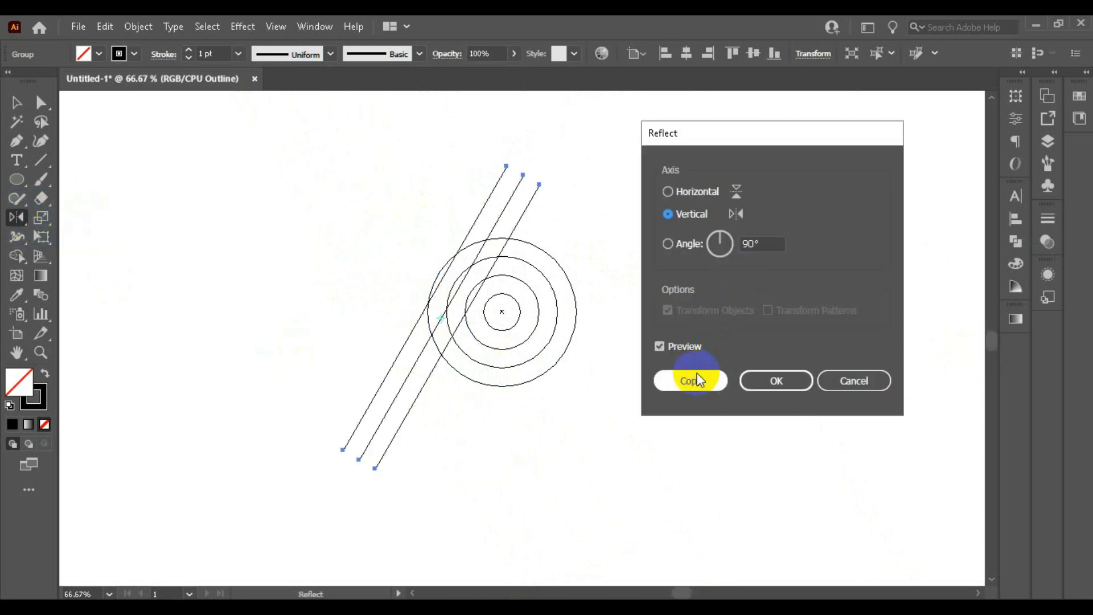
left_click(6, 105)
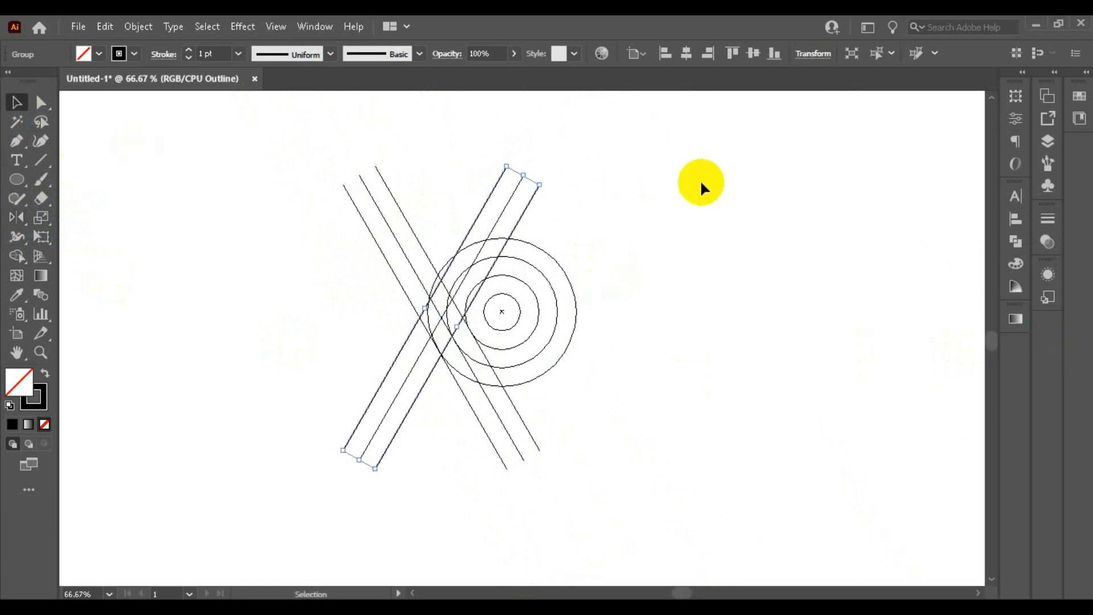
Step: Move the mirrored line group to the circles' right side so its lines run tangent to the three outer circles
scroll(434, 249, "up", 1)
left_click_drag(402, 424, 587, 437)
scroll(603, 342, "up", 4)
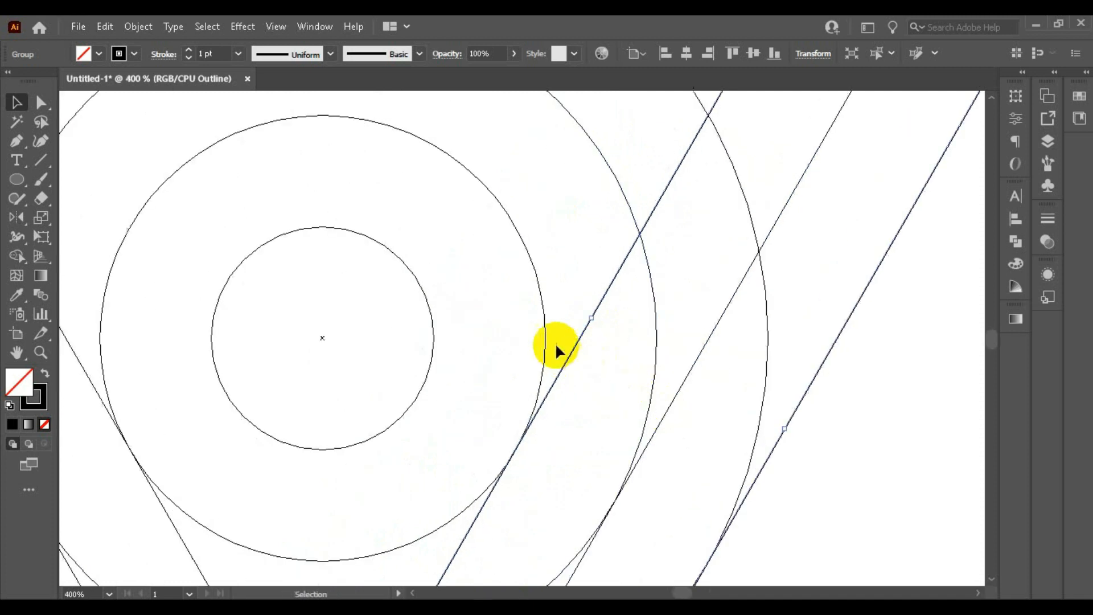
scroll(624, 427, "up", 4)
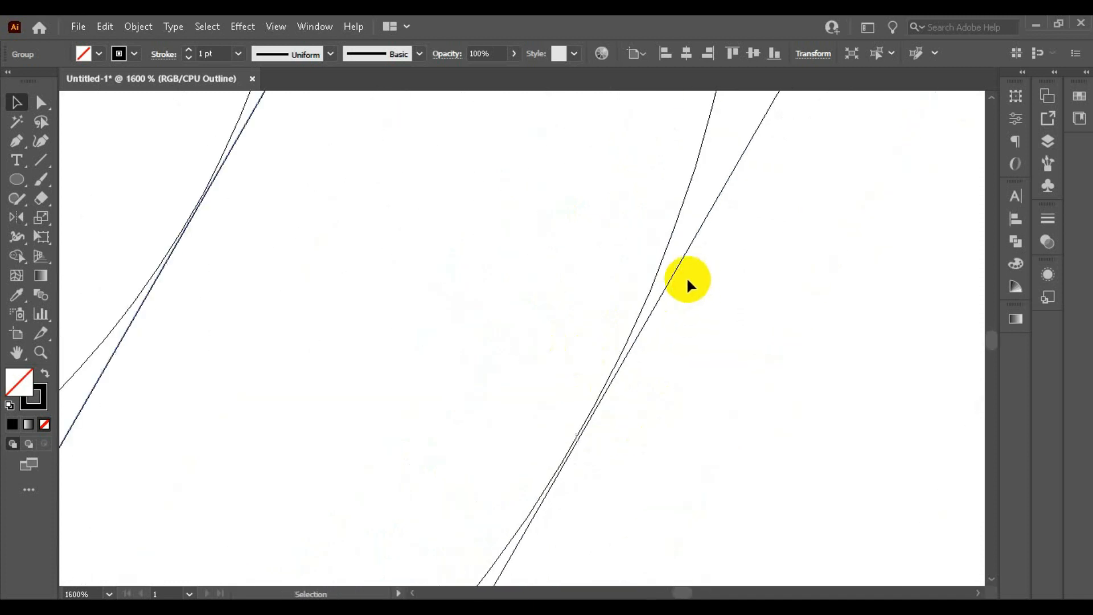
left_click_drag(671, 277, 664, 285)
scroll(576, 211, "down", 6)
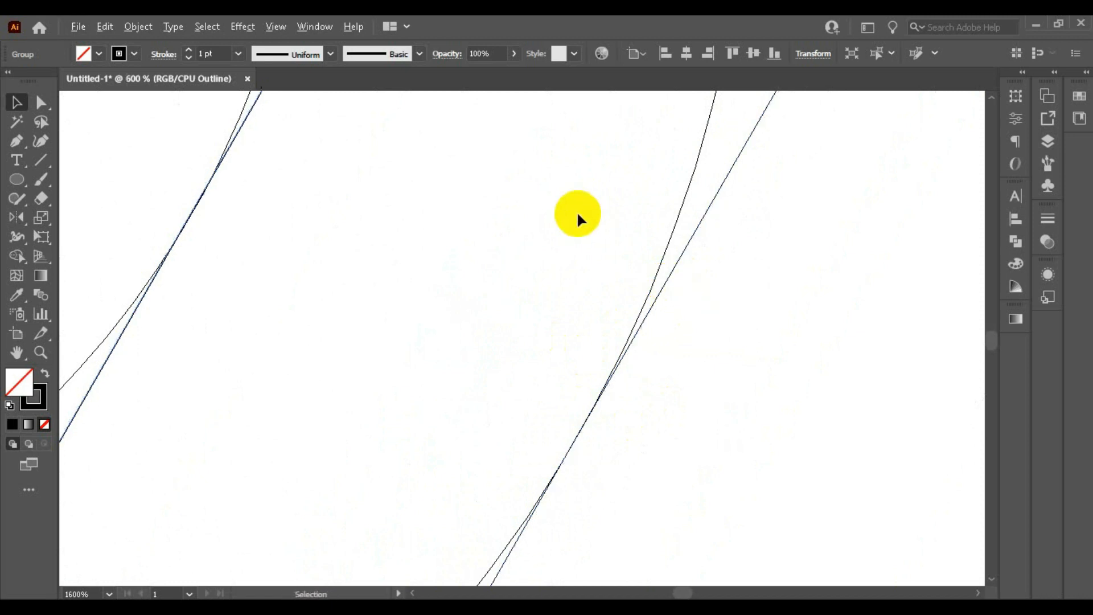
Step: Deselect the mirrored lines and examine how both line groups meet the circles in the V-shaped layout
scroll(557, 229, "down", 1)
scroll(563, 317, "down", 2)
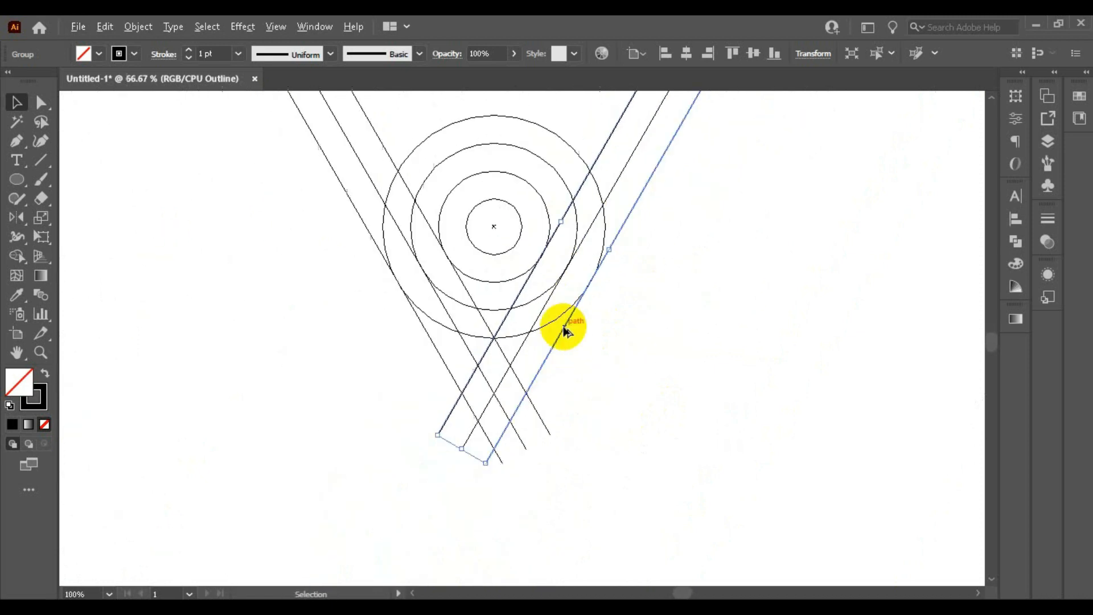
scroll(674, 311, "up", 2)
left_click(652, 348)
scroll(555, 341, "up", 1)
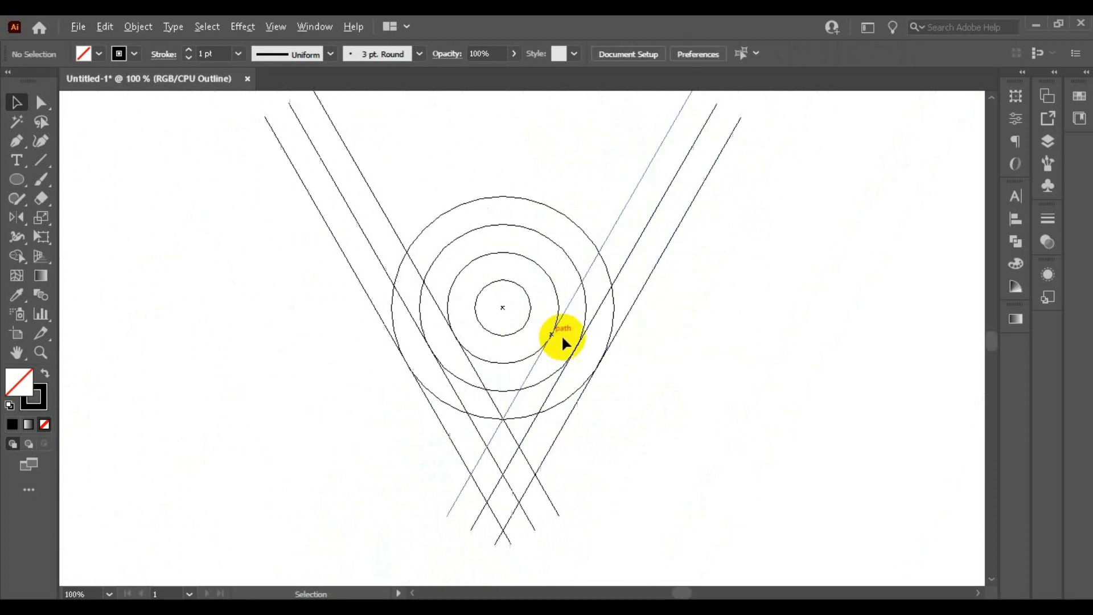
scroll(667, 374, "down", 1)
scroll(664, 361, "up", 1)
scroll(627, 319, "down", 1)
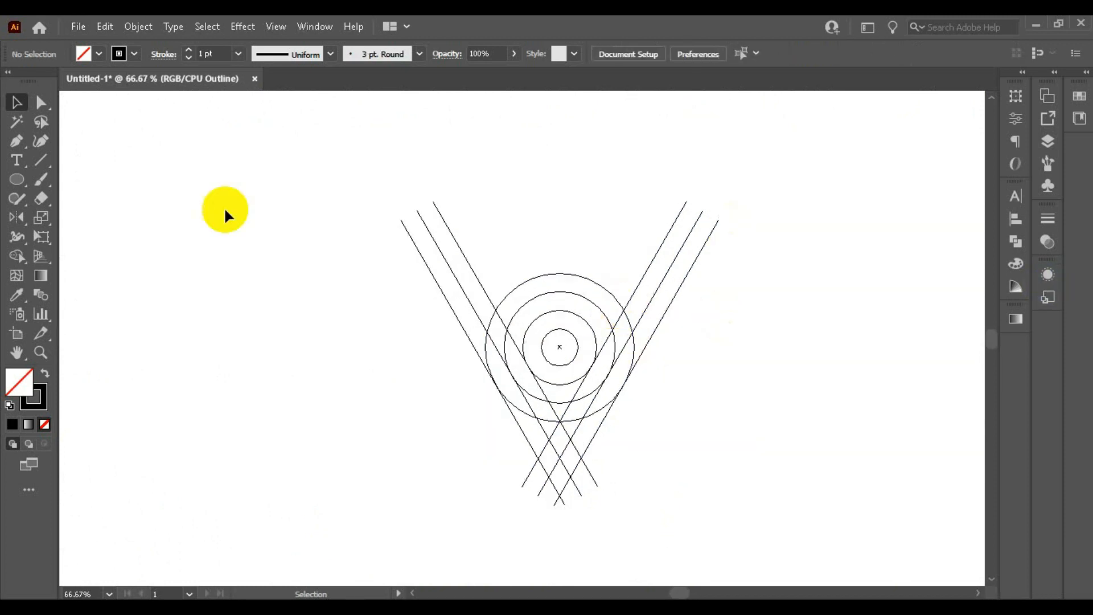
Step: Draw a vertical line tangent to the outer circle's right edge and duplicate it inward for the three smaller circles
left_click(48, 160)
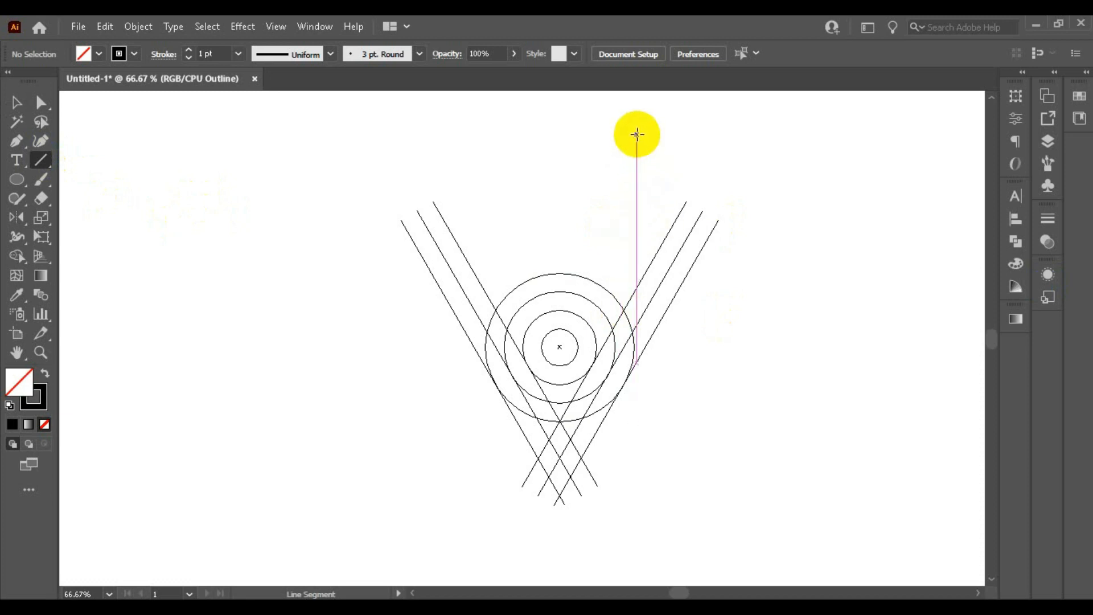
mouse_move(631, 133)
left_mouse_down()
mouse_move(625, 471)
mouse_move(76, 134)
left_mouse_up()
left_click(16, 102)
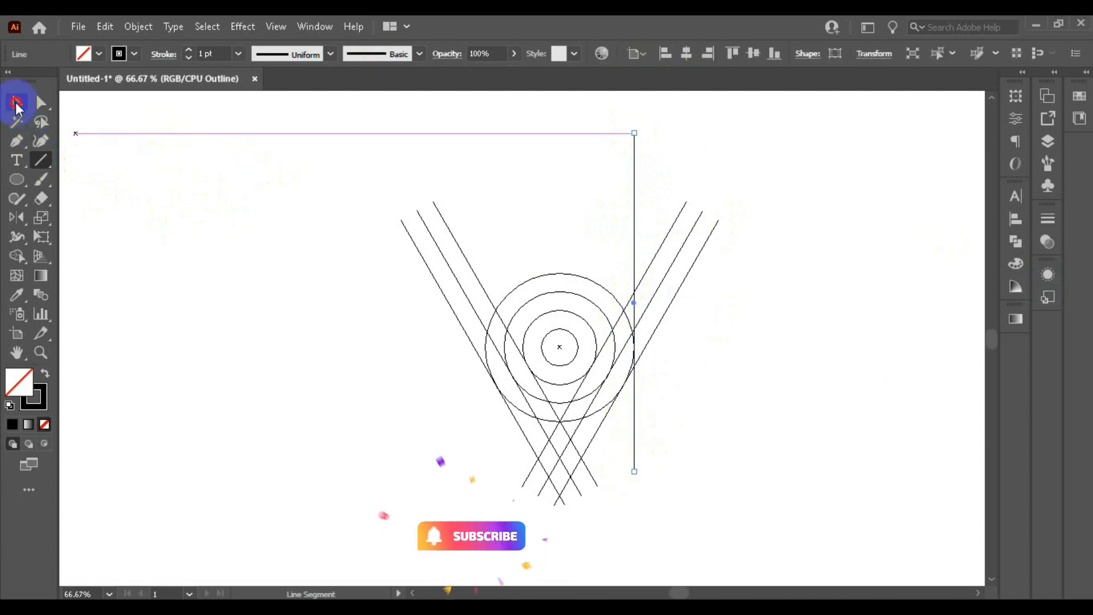
left_click_drag(633, 211, 575, 228)
Step: Align the innermost vertical line so it runs exactly tangent to the smallest circle's right edge
scroll(610, 322, "up", 4)
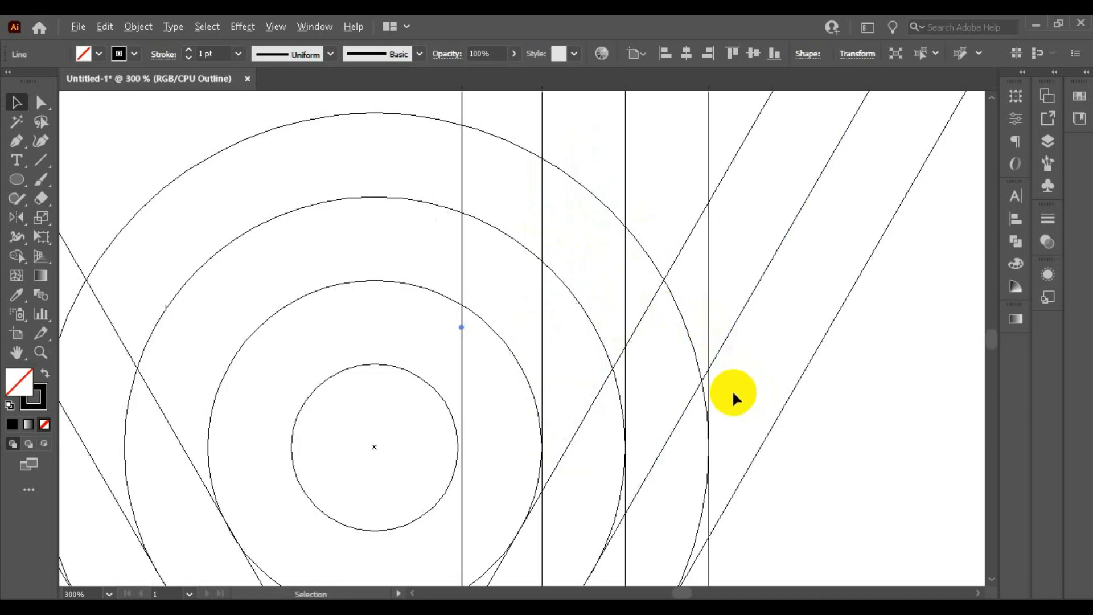
left_click_drag(455, 283, 456, 276)
left_click(439, 415)
left_click_drag(459, 366, 457, 430)
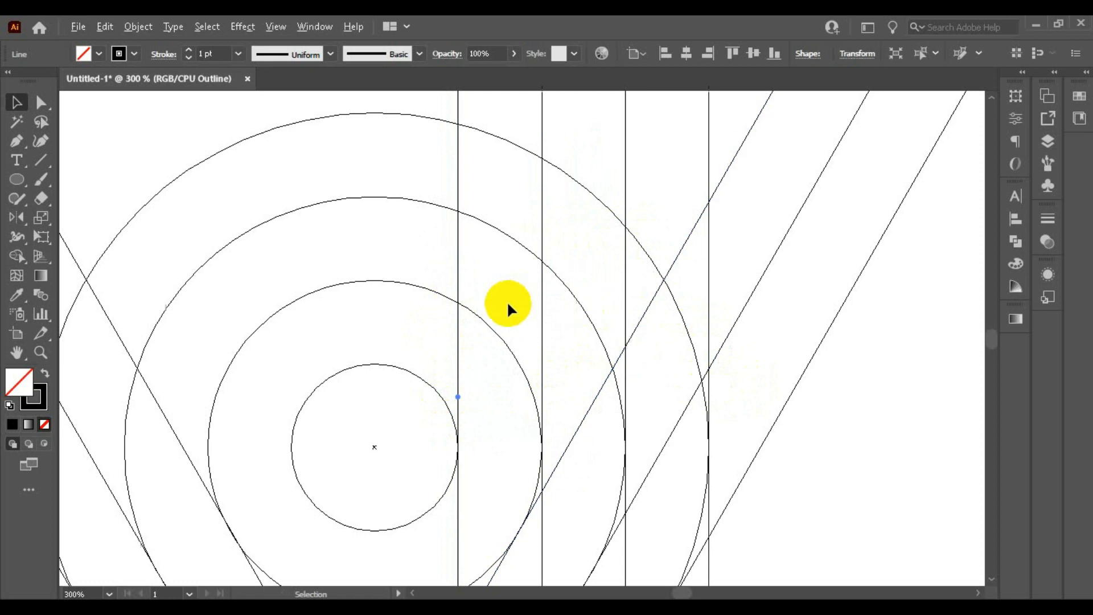
Step: Raise the innermost vertical line so its ends sit about level with the other three vertical lines
scroll(505, 303, "down", 4)
scroll(570, 195, "up", 2)
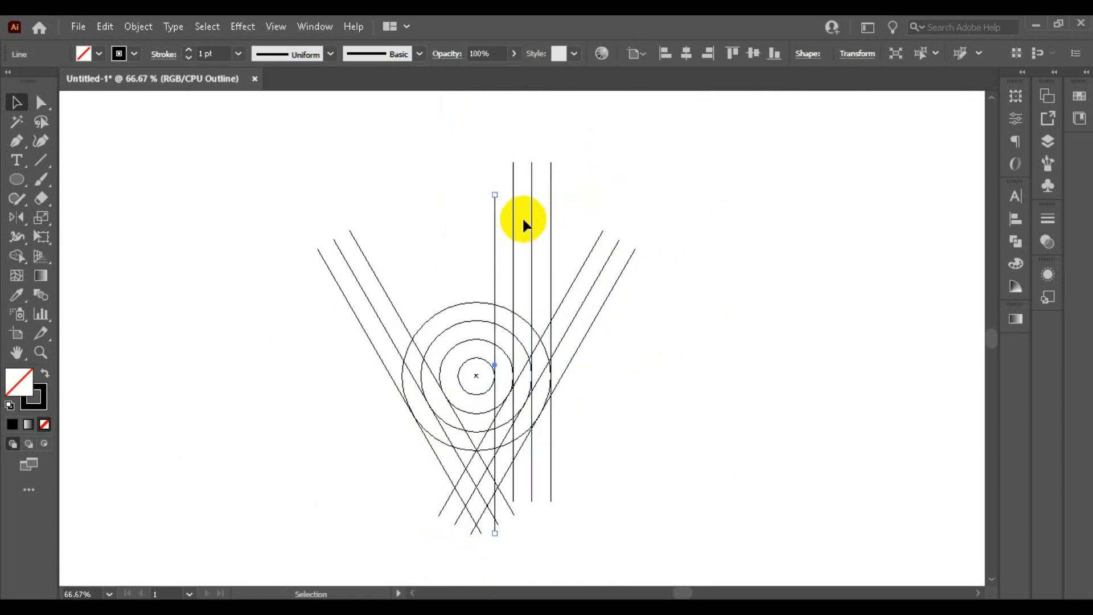
key("shift+Up")
key("shift+Up")
key("shift+Up")
key("shift+Up")
key("shift+Up")
key("shift+Up")
key("shift+Up")
key("shift+Up")
Step: Duplicate the four vertical lines in place, pasting the copy in front
left_click_drag(446, 165, 596, 185)
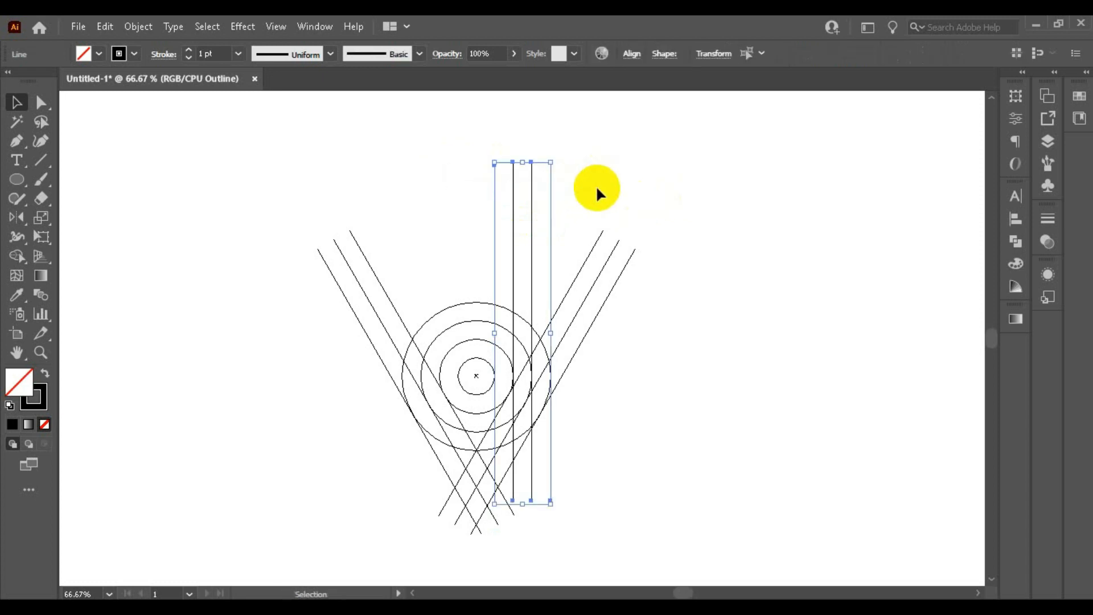
left_click(105, 27)
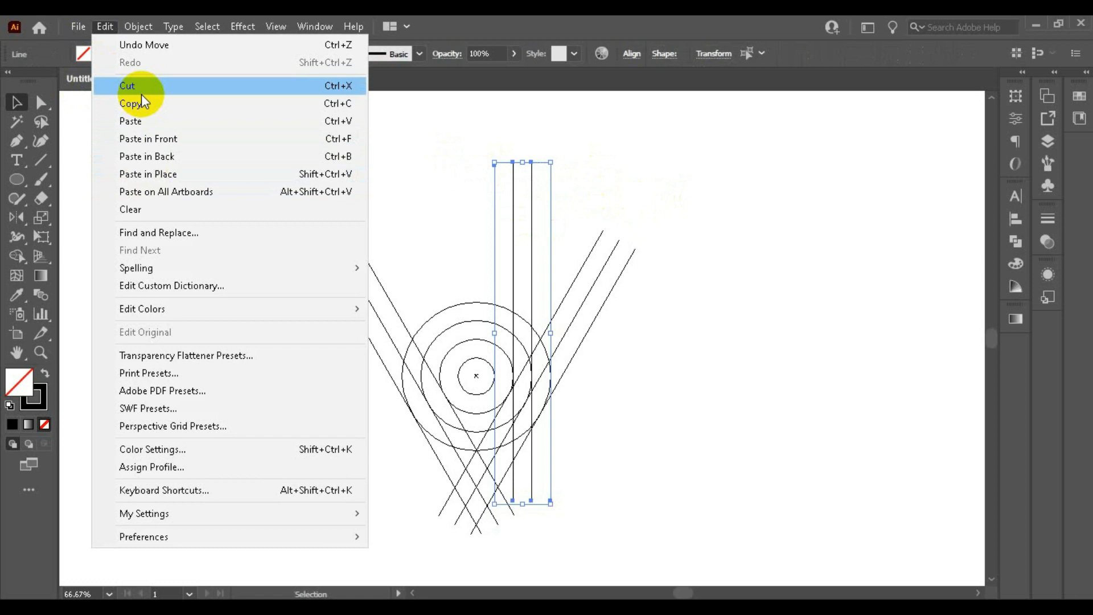
left_click(138, 102)
left_click(105, 26)
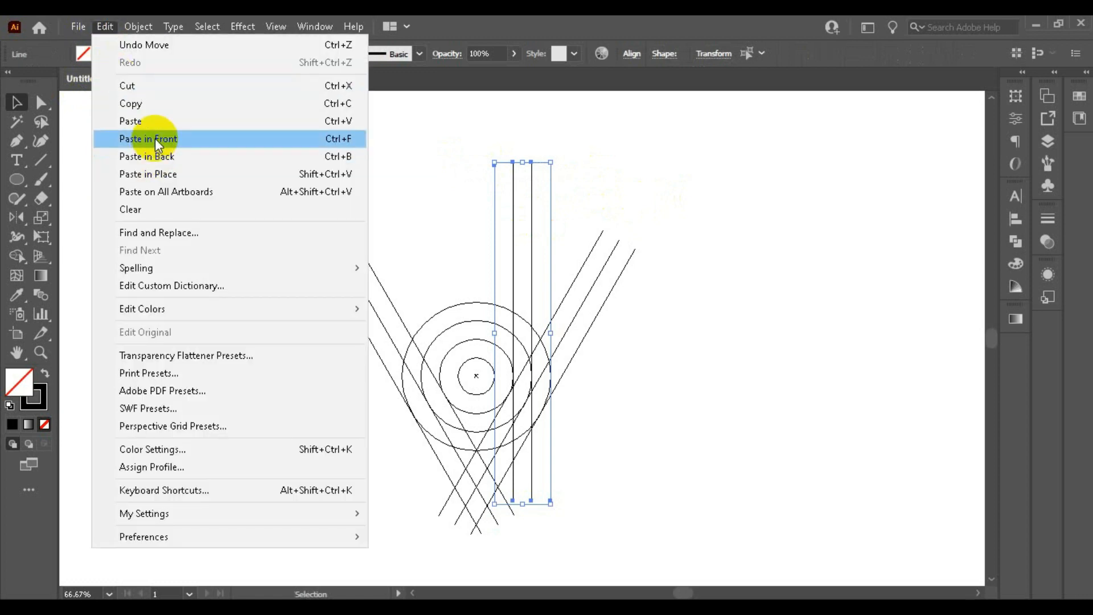
left_click(152, 137)
Step: Rotate the copied lines to horizontal and move them above the circles, crossing the upper part of the vertical lines
left_click_drag(558, 153, 616, 233)
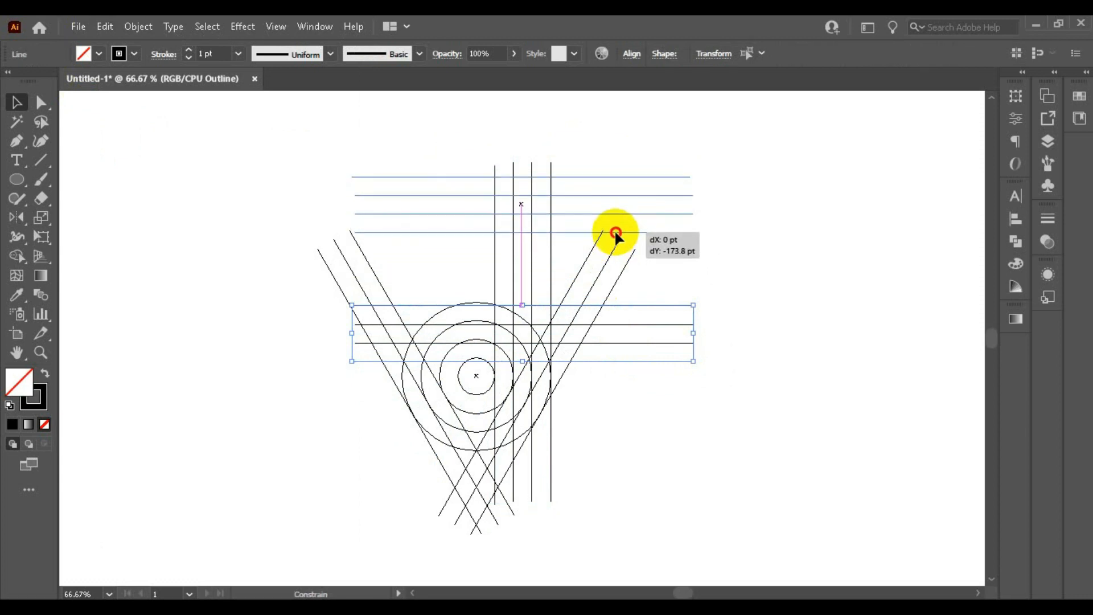
left_click_drag(615, 242, 623, 250)
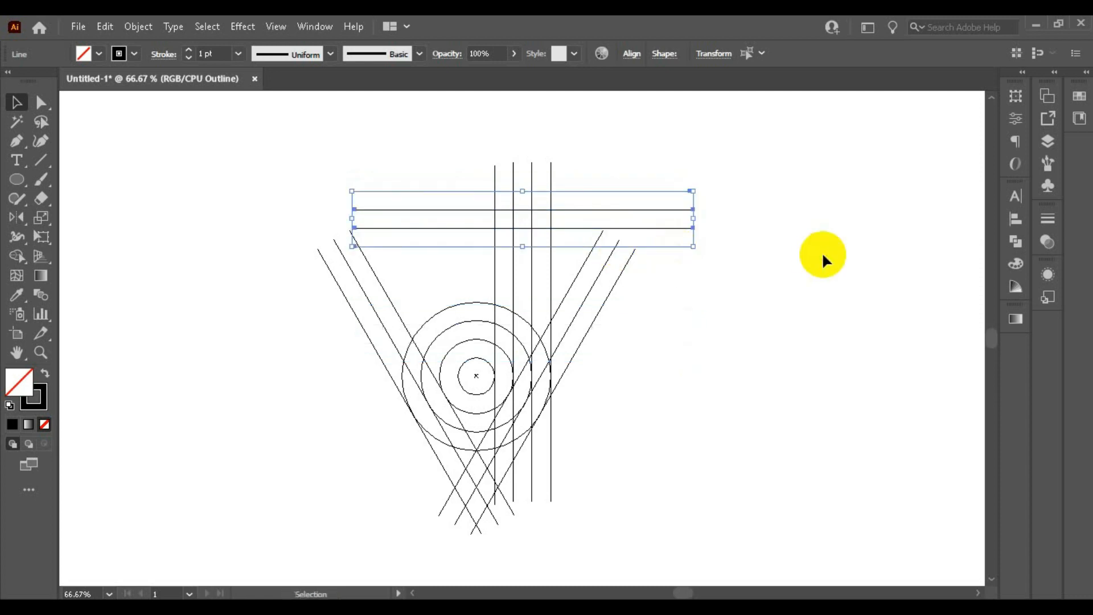
left_click(825, 256)
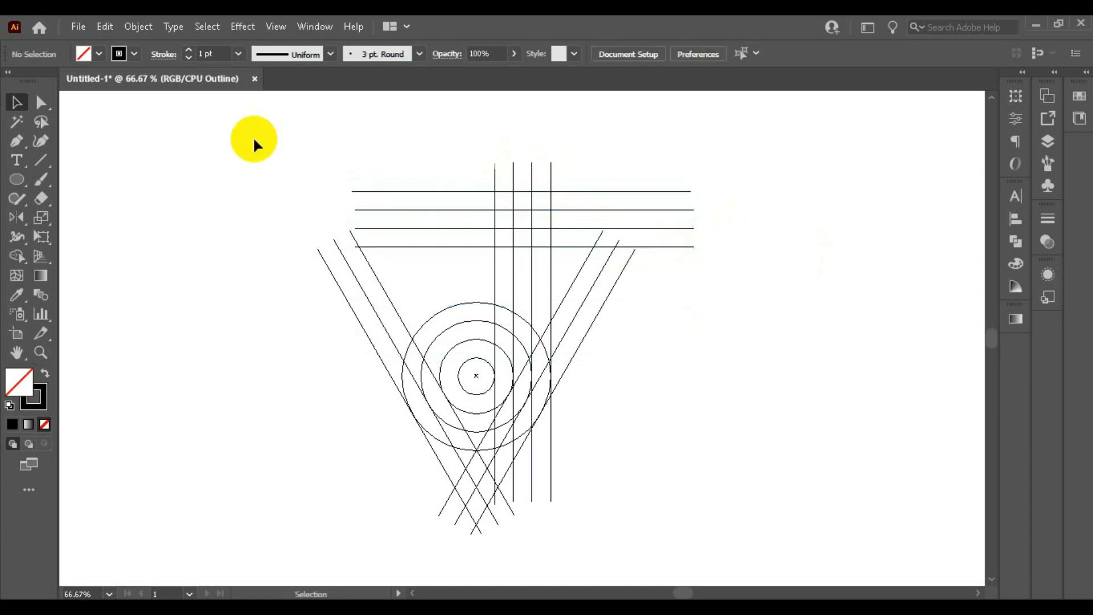
Step: Draw two concentric circles in the upper line crossing, one fitting the outer square of lines and one fitting the central square
left_click(17, 181)
scroll(541, 195, "up", 2)
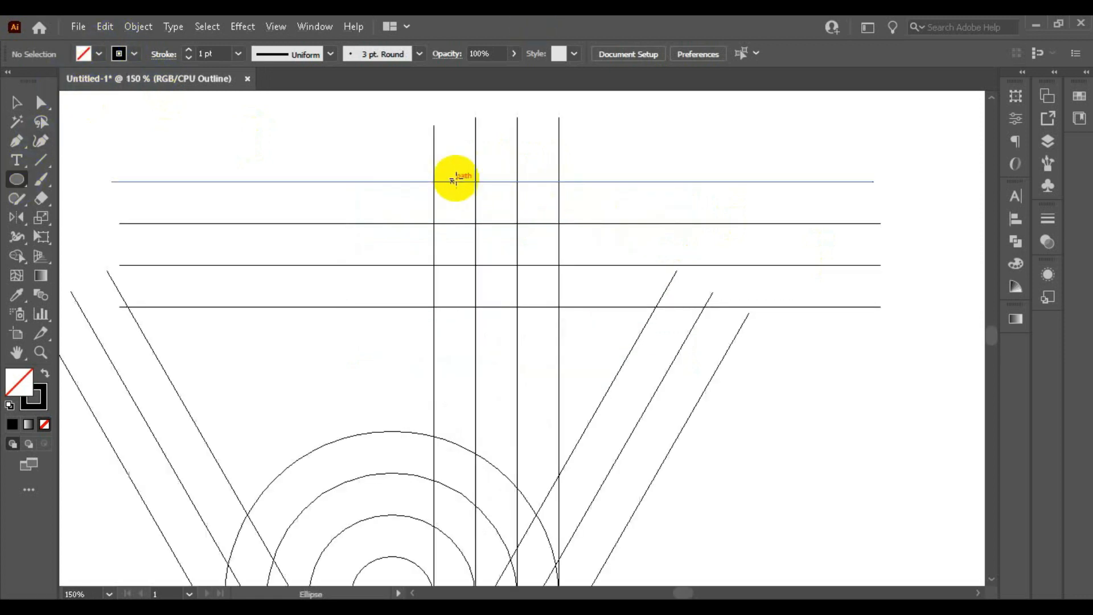
scroll(475, 182, "up", 1)
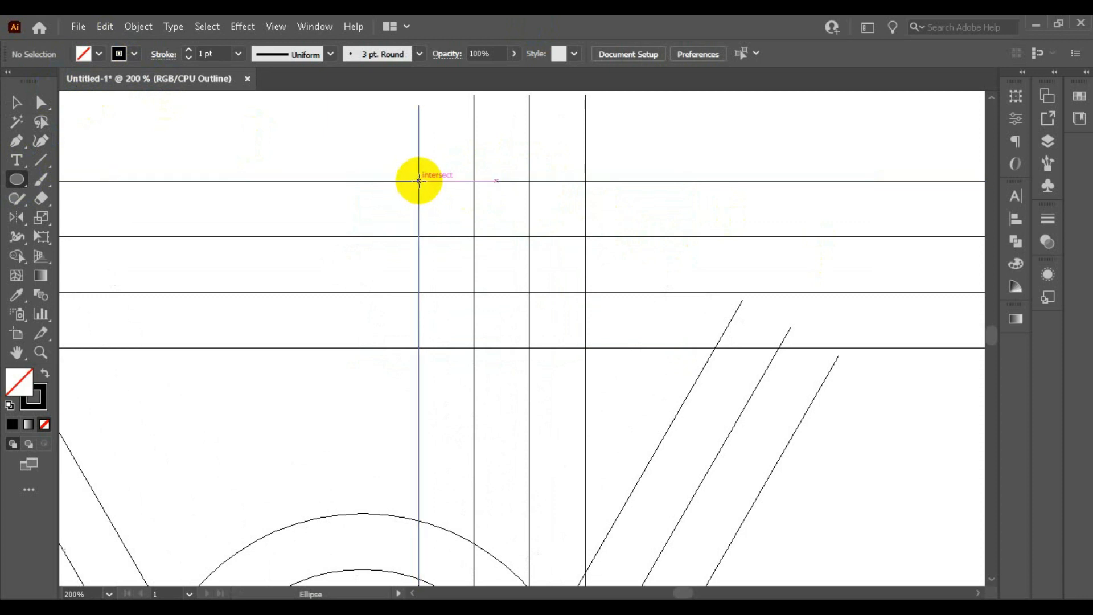
left_click_drag(421, 181, 586, 323)
left_click_drag(473, 235, 532, 275)
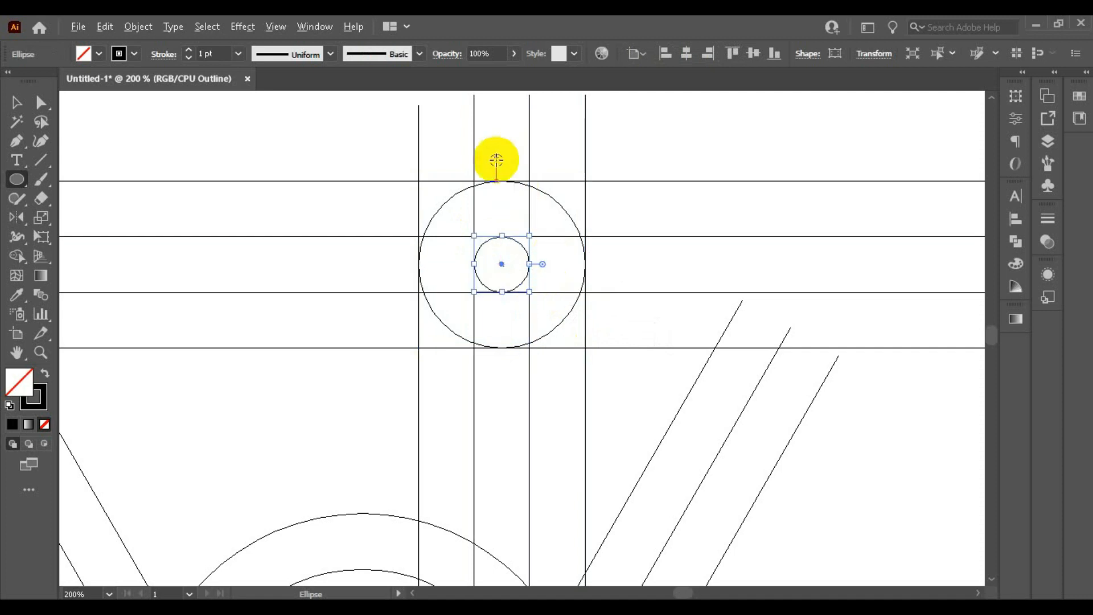
scroll(498, 162, "down", 3)
scroll(496, 165, "down", 1)
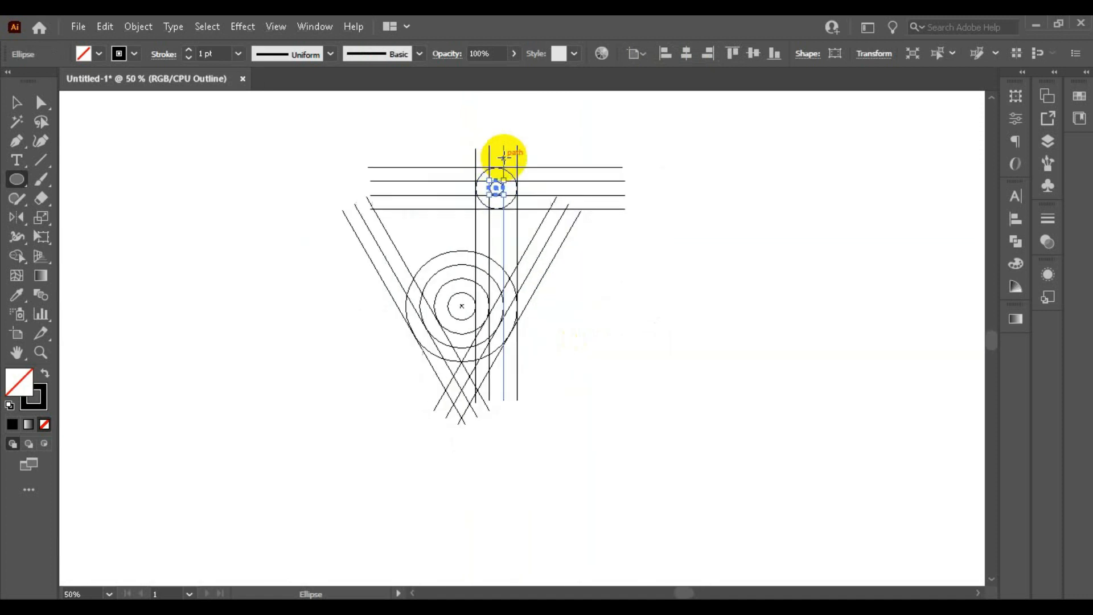
Step: Select the whole construction of lines and circles and switch the display from Outline to Preview
left_click(17, 102)
left_click(182, 218)
scroll(359, 171, "down", 1)
left_click_drag(344, 154, 706, 484)
key("a")
key("ctrl+y")
key("v")
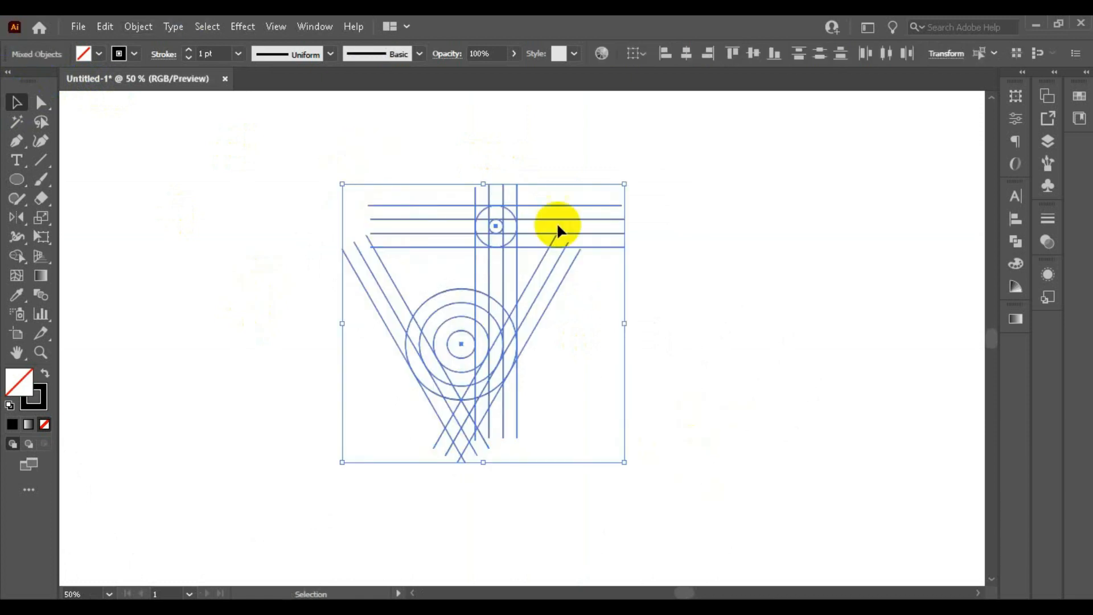
Step: Expand the selected lines and circles into filled shapes
left_click(131, 29)
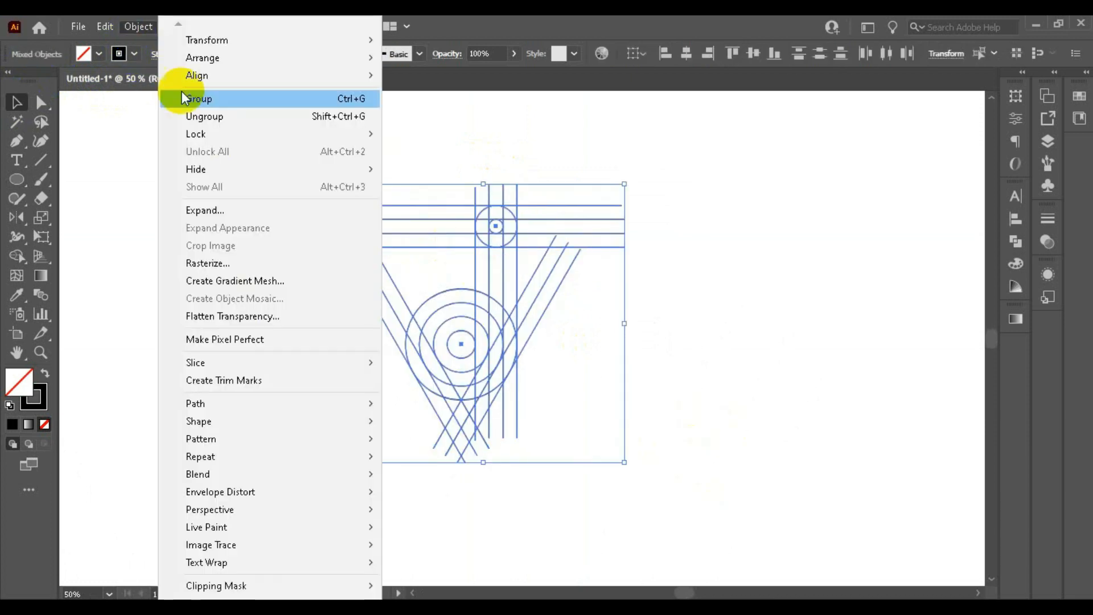
left_click(237, 209)
left_click(510, 406)
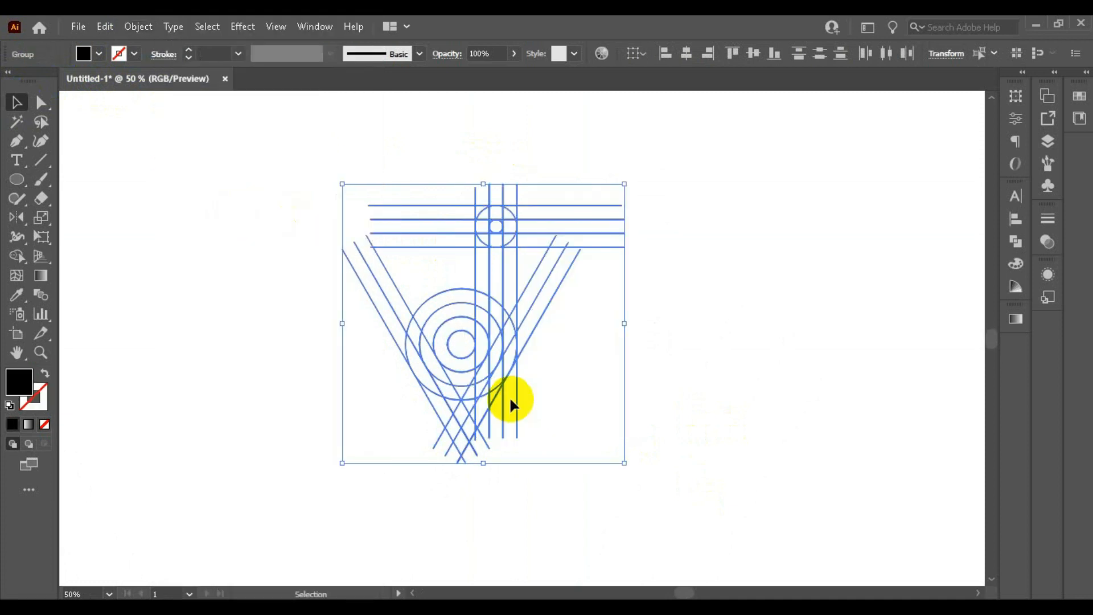
Step: Merge the right-hand vertical band with Shape Builder, from the outer circle's lower-right curve up to the top horizontal line
left_click(28, 257)
scroll(495, 244, "up", 1)
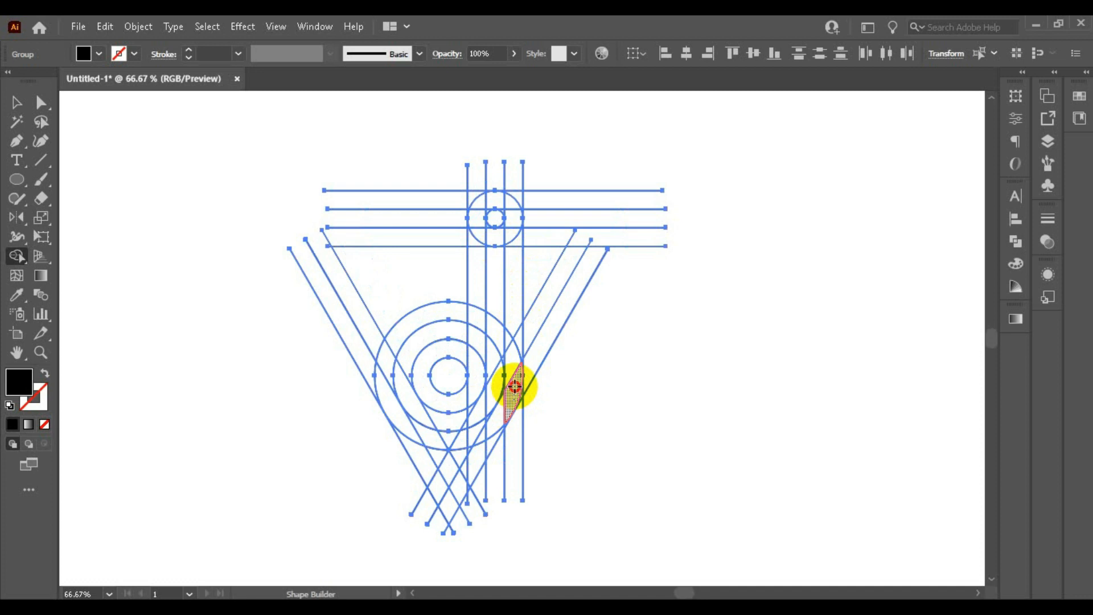
left_click(515, 367)
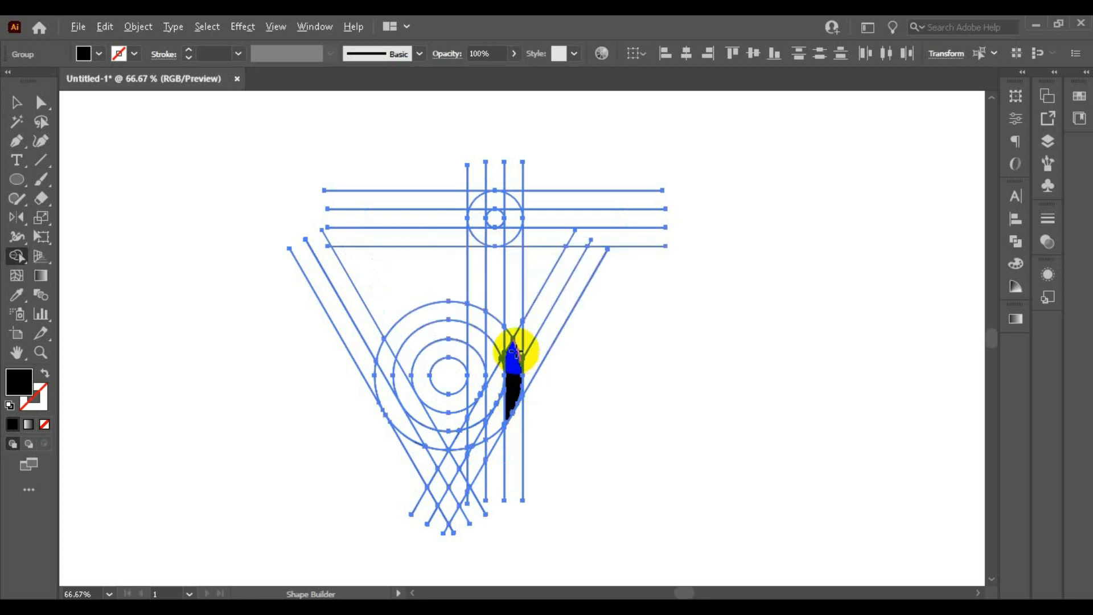
scroll(517, 354, "up", 1)
mouse_move(535, 373)
left_mouse_down()
mouse_move(484, 460)
mouse_move(509, 425)
mouse_move(507, 303)
left_mouse_up()
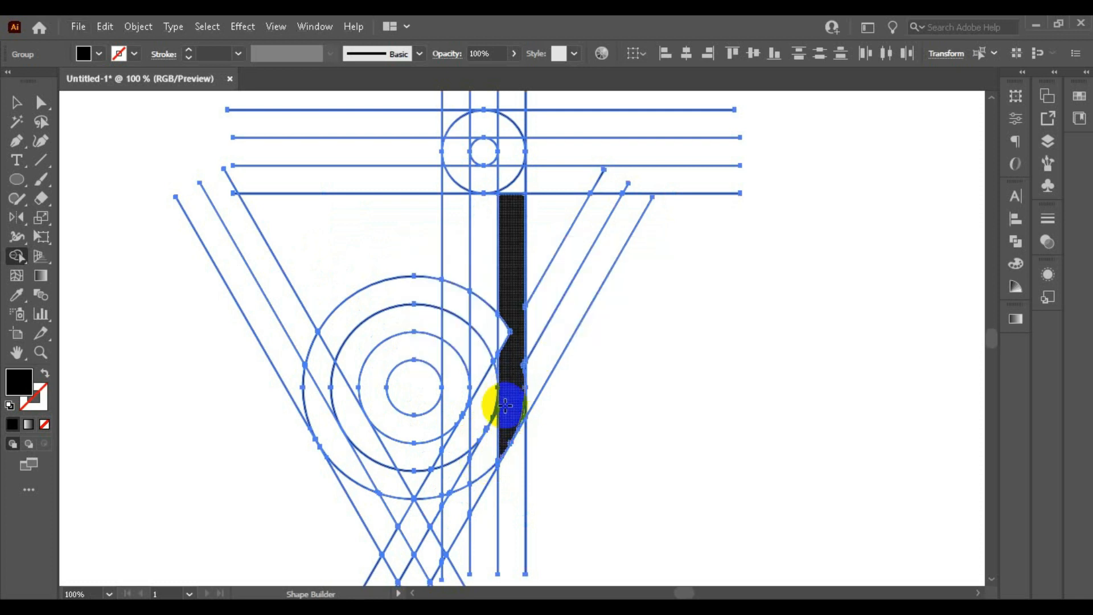
left_click_drag(511, 341, 506, 336)
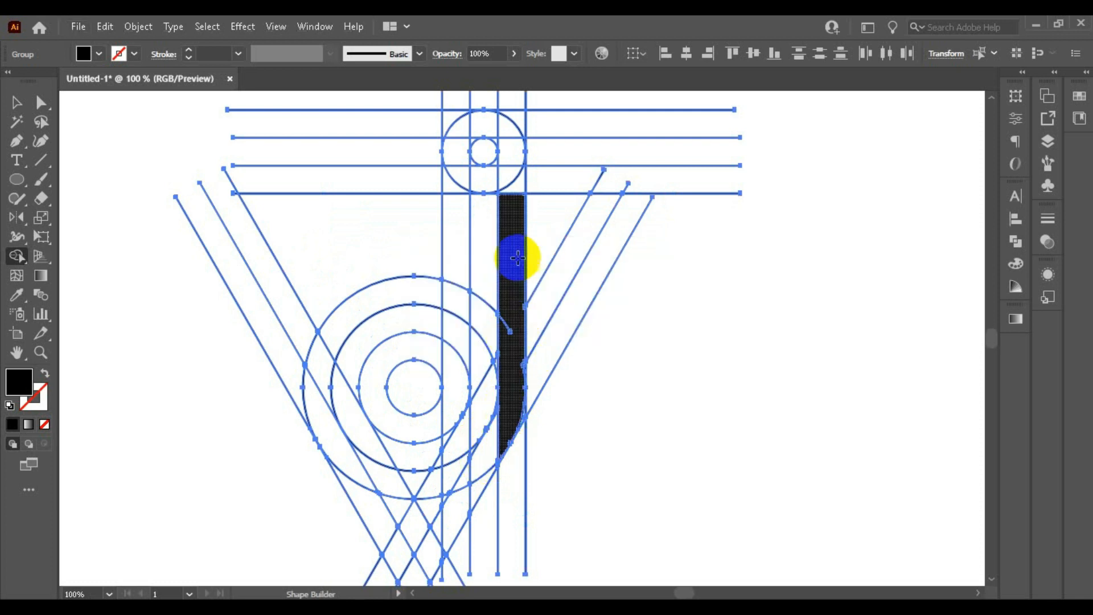
mouse_move(507, 334)
left_mouse_down()
mouse_move(498, 257)
mouse_move(524, 356)
mouse_move(509, 330)
mouse_move(515, 176)
left_mouse_up()
left_click_drag(517, 128, 513, 112)
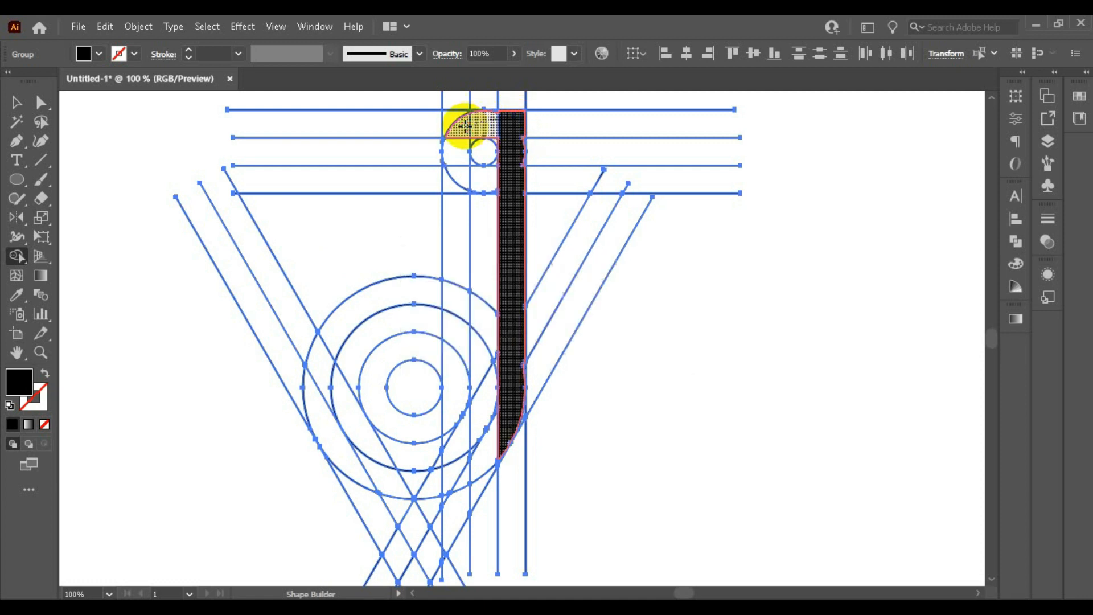
Step: Merge the rounded upper-left corner and the left vertical band down to the large ring into the black shape
left_click(466, 126)
left_click(452, 206)
left_click(458, 240)
left_click(459, 271)
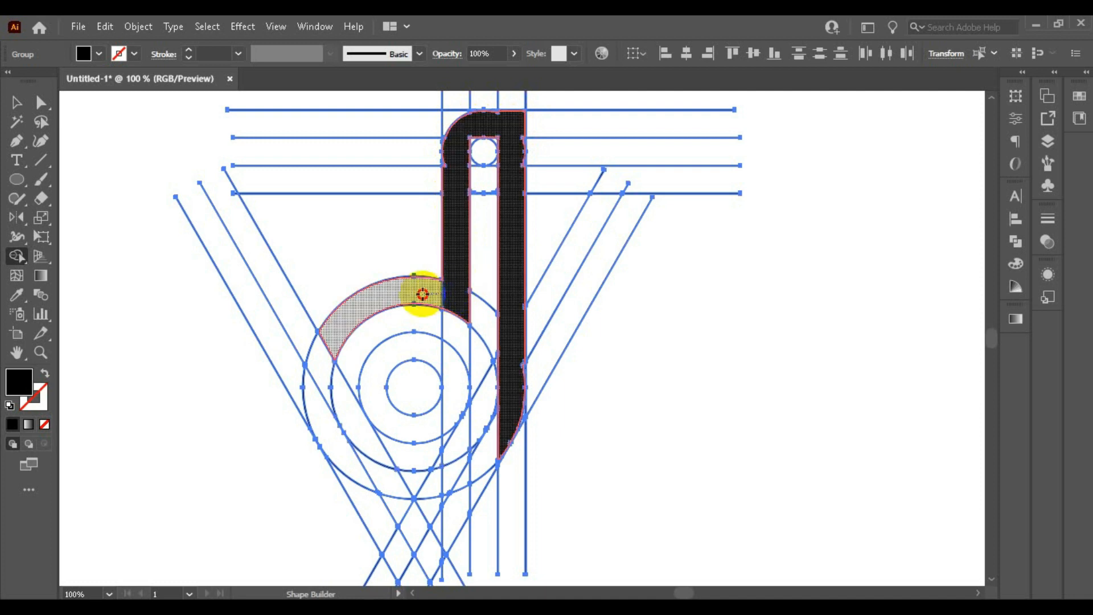
Step: Merge the left arc between the two outer circles and the left slanted band down to the bottom tip into the shape
left_click(333, 345)
left_click(318, 377)
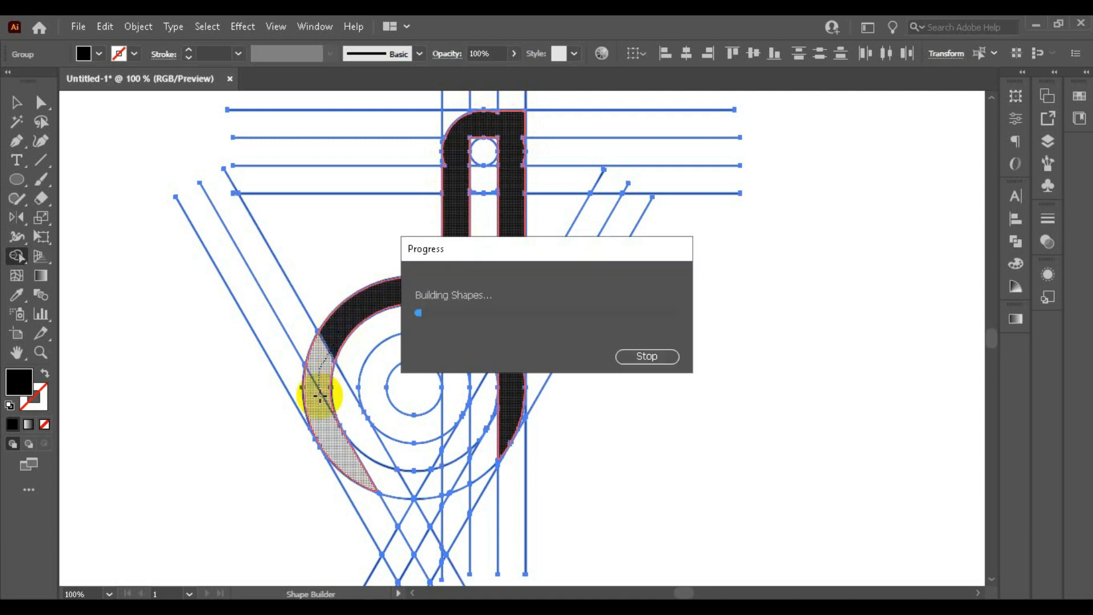
mouse_move(317, 393)
left_mouse_down()
mouse_move(383, 517)
mouse_move(386, 490)
mouse_move(410, 524)
left_mouse_up()
left_click(378, 518)
scroll(380, 467, "down", 2)
scroll(380, 467, "down", 1)
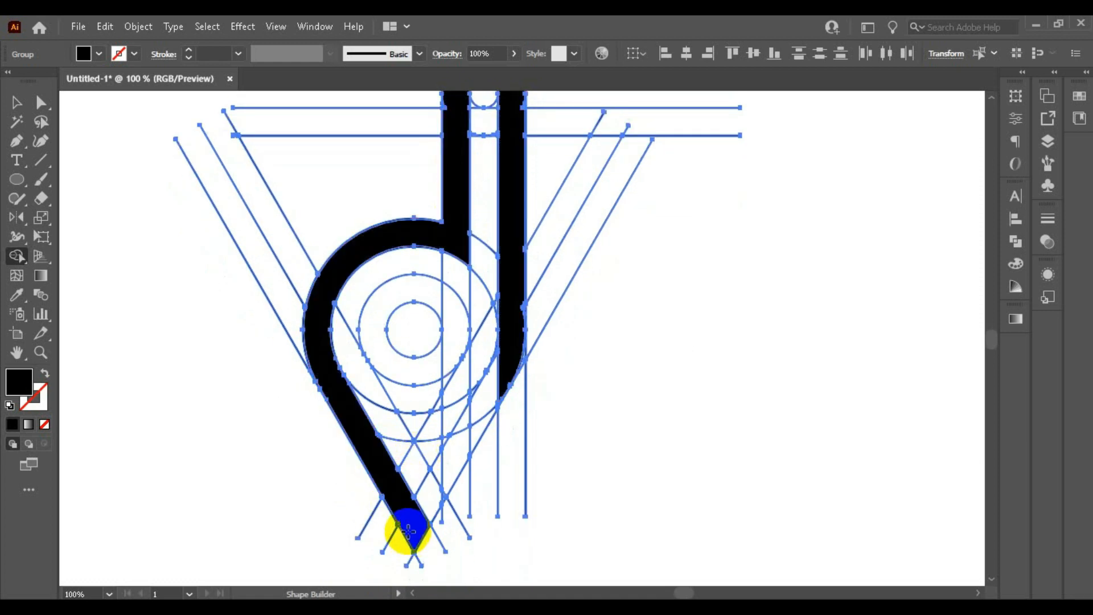
Step: Merge the right slanted band from the bottom tip up to the left edge of the gap between the vertical bands
mouse_move(449, 467)
left_mouse_down()
mouse_move(447, 452)
mouse_move(446, 483)
mouse_move(435, 500)
mouse_move(433, 491)
left_mouse_up()
left_click(460, 440)
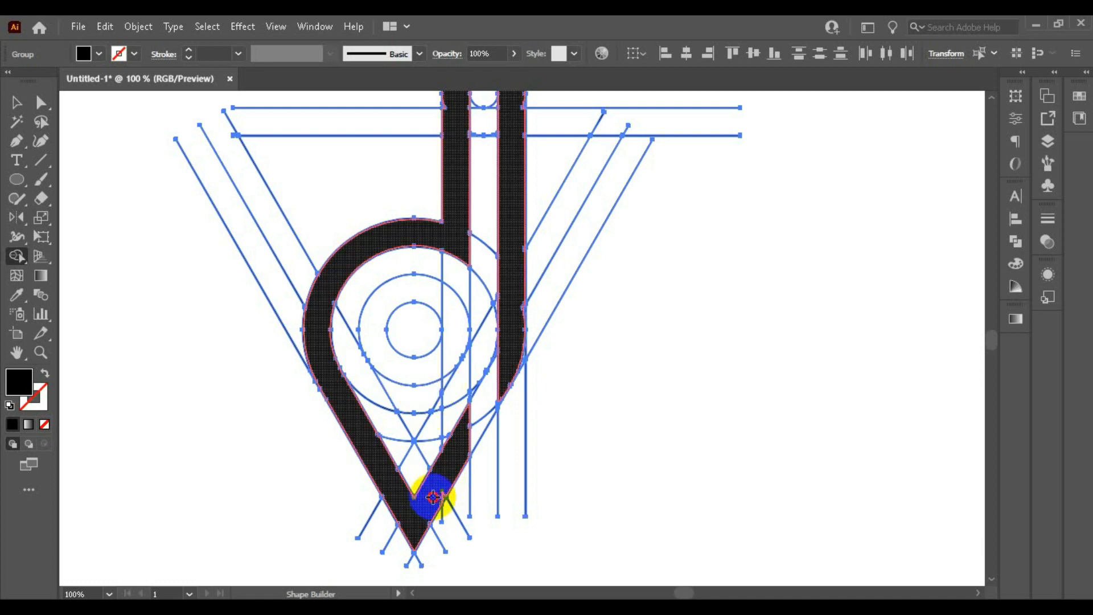
left_click(443, 496)
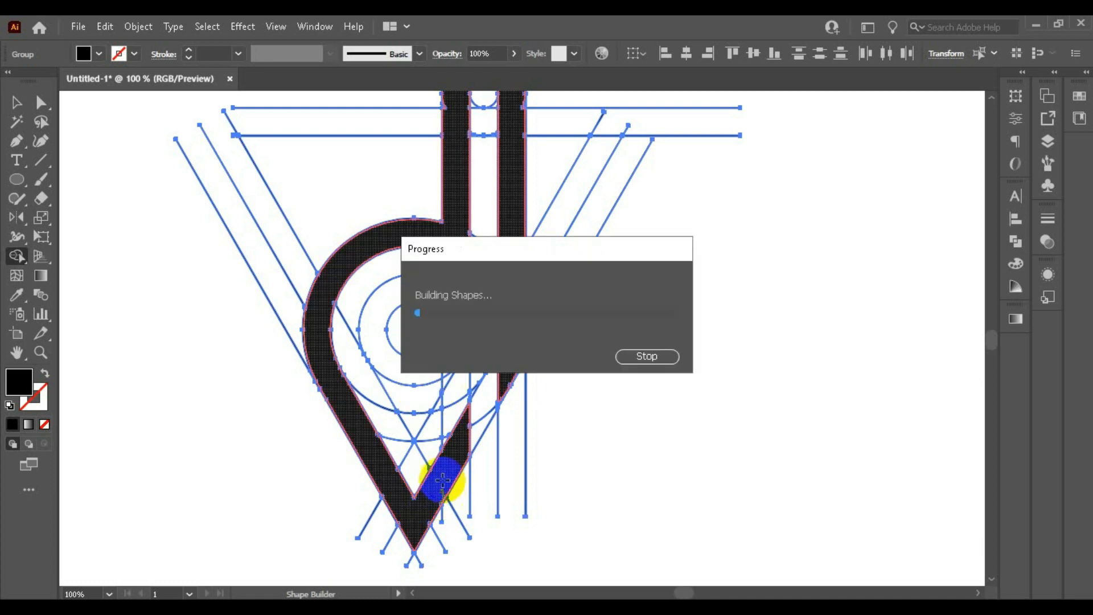
Step: Fill the ring around the smallest circle and the pointed area beneath it to form the inner map pin
mouse_move(438, 303)
left_mouse_down()
mouse_move(416, 296)
mouse_move(446, 317)
mouse_move(443, 363)
mouse_move(420, 398)
left_mouse_up()
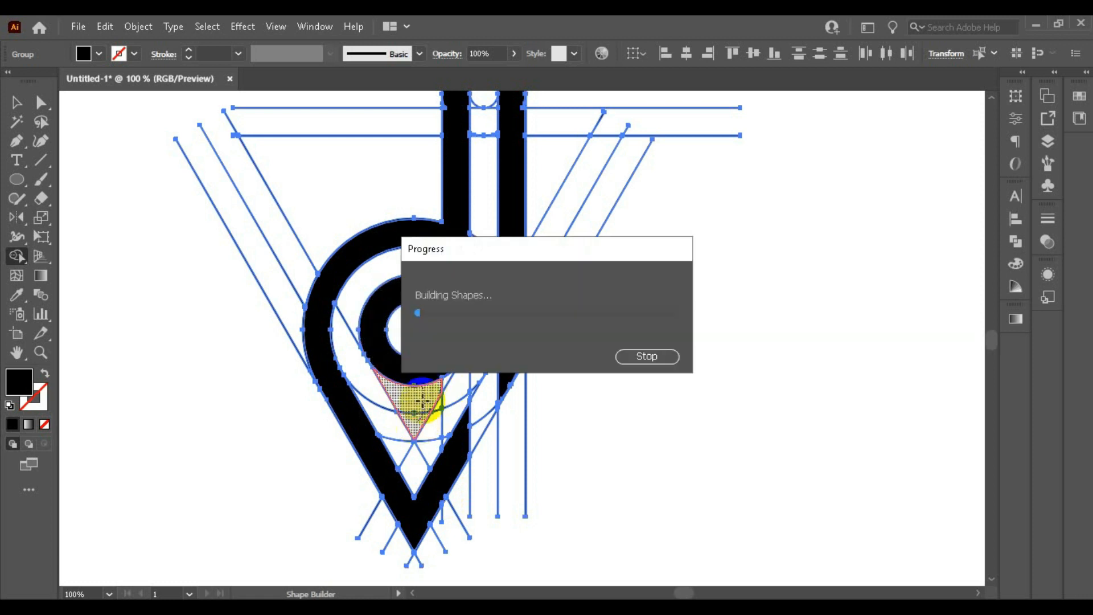
left_click(444, 380)
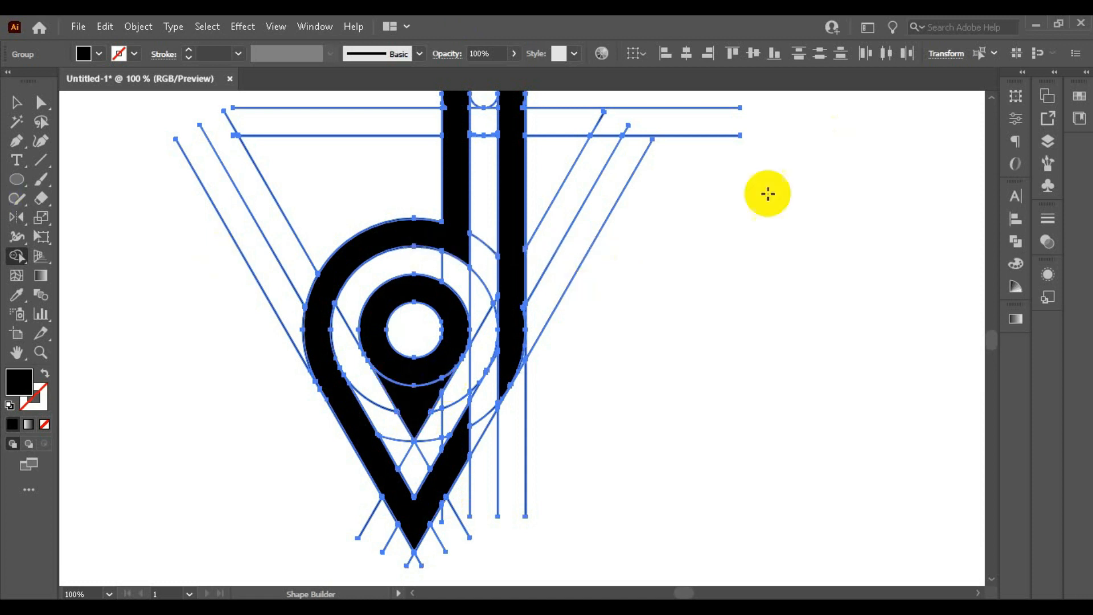
scroll(544, 272, "down", 1)
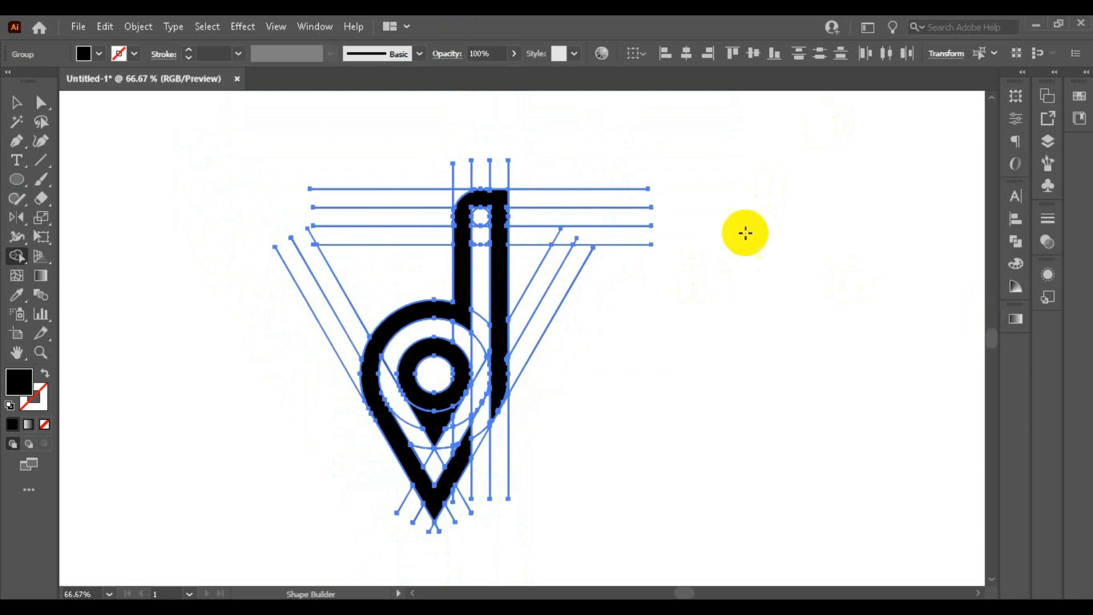
scroll(273, 224, "down", 1)
Step: Merge the leftover arc slivers along the upper outer edge of the right vertical band into the black shape
scroll(451, 225, "up", 8)
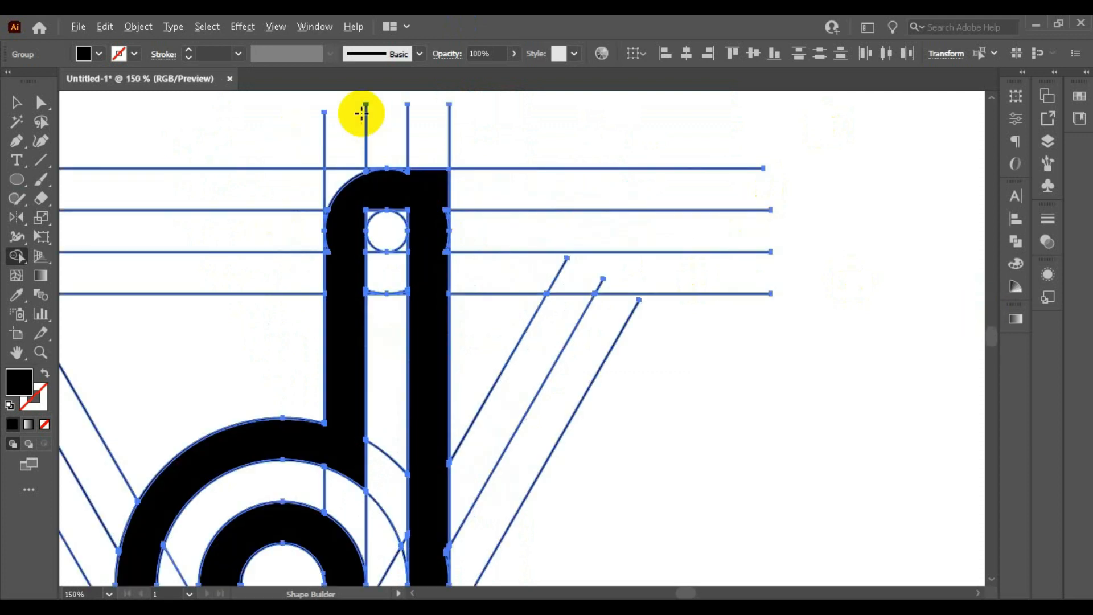
mouse_move(513, 252)
left_mouse_down()
mouse_move(448, 252)
mouse_move(509, 242)
mouse_move(523, 248)
mouse_move(482, 249)
mouse_move(586, 256)
left_mouse_up()
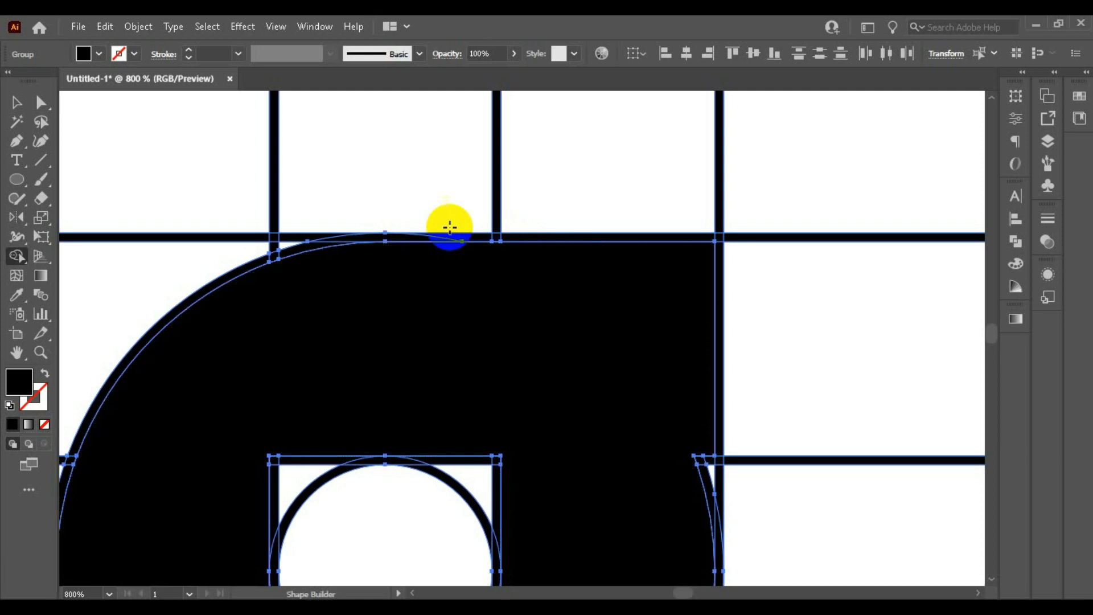
scroll(449, 228, "down", 1)
scroll(539, 320, "down", 2)
scroll(630, 358, "up", 2)
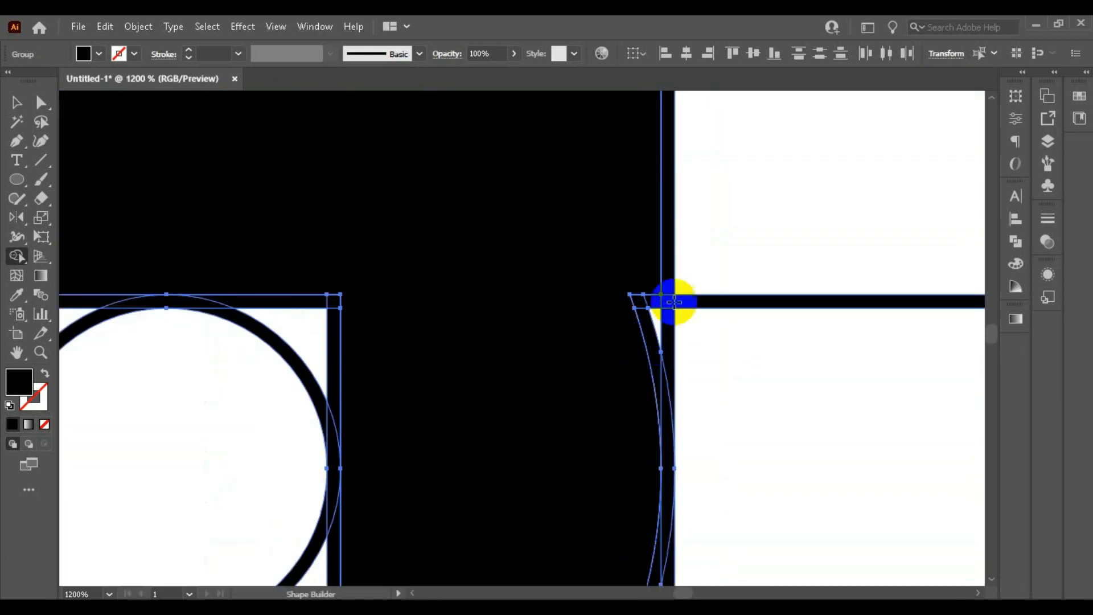
scroll(623, 262, "down", 2)
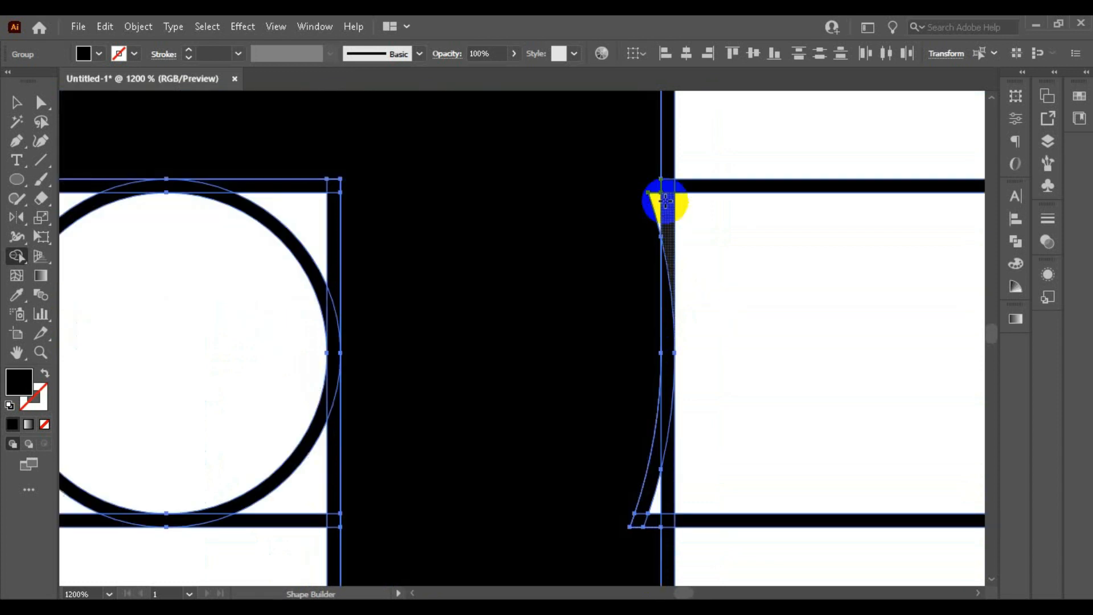
left_click_drag(649, 173, 649, 218)
scroll(650, 219, "down", 3)
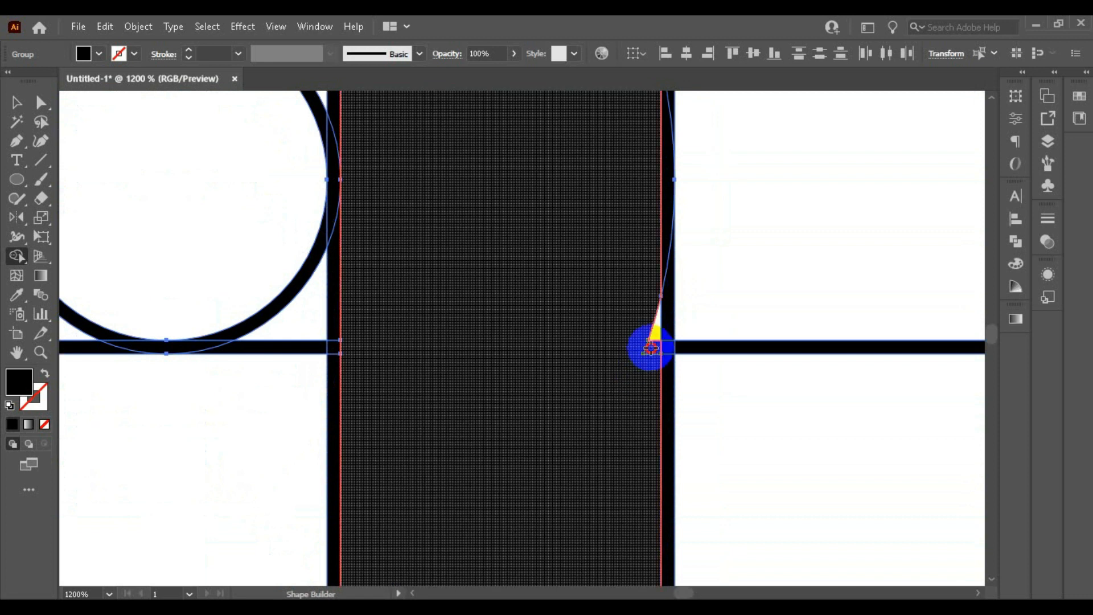
left_click_drag(654, 330, 636, 346)
scroll(607, 318, "down", 4)
scroll(589, 312, "down", 7)
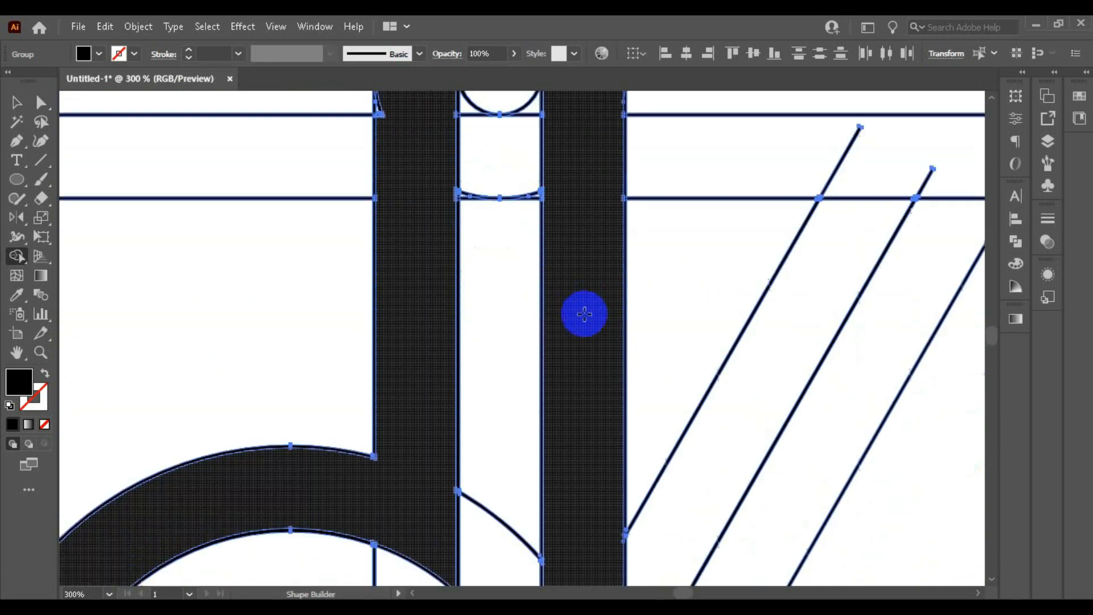
Step: Merge the small slivers where the slanted line and large circle meet the right vertical band's outer edge into the band
scroll(580, 324, "down", 2)
scroll(608, 250, "up", 2)
scroll(605, 262, "down", 4)
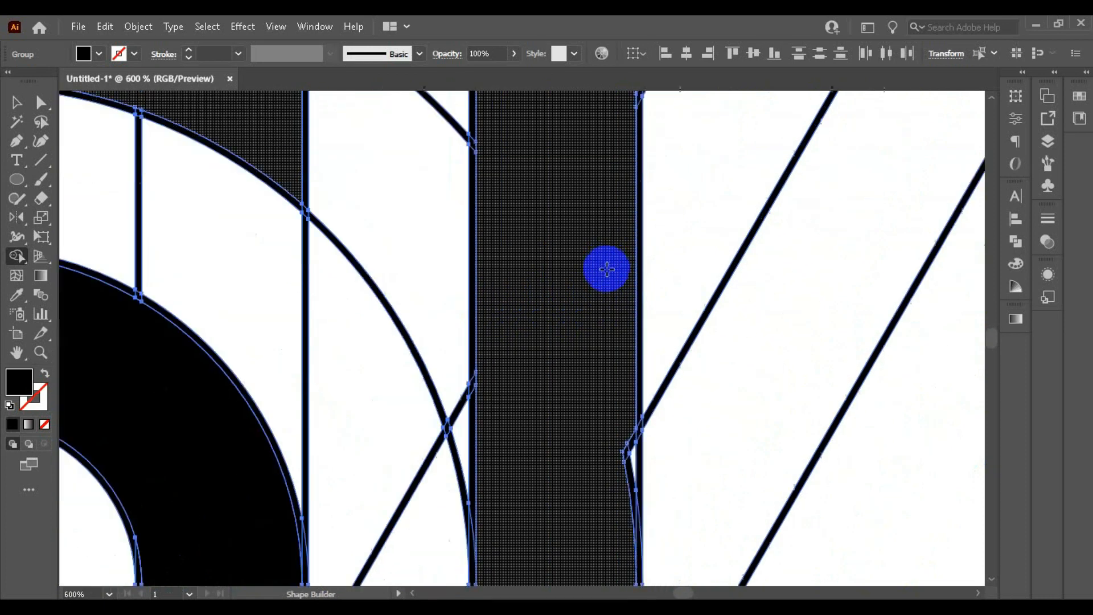
scroll(618, 273, "up", 3)
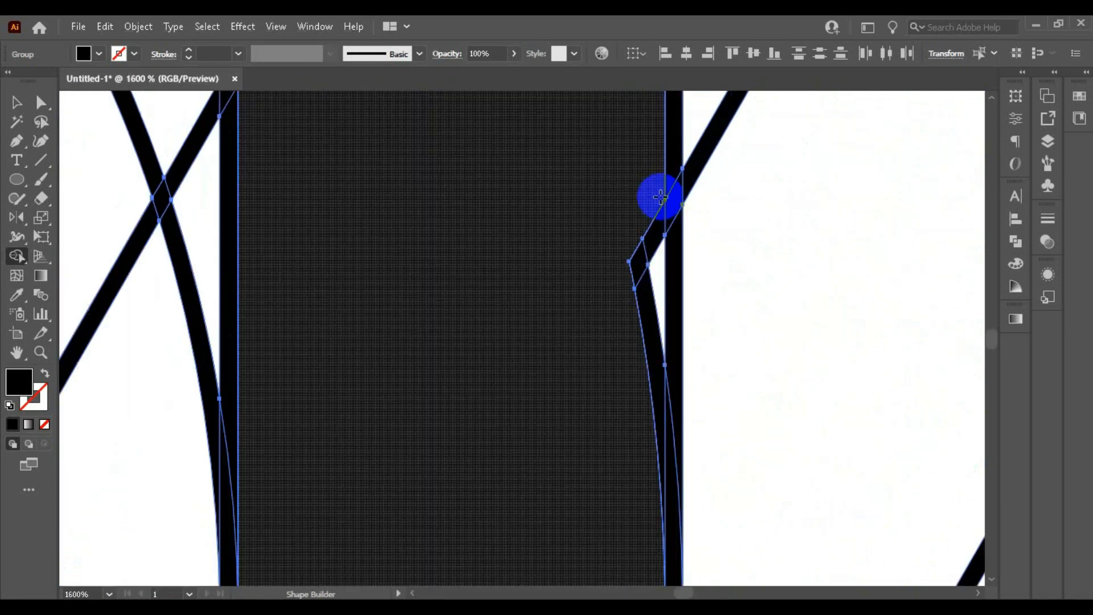
scroll(542, 220, "down", 4)
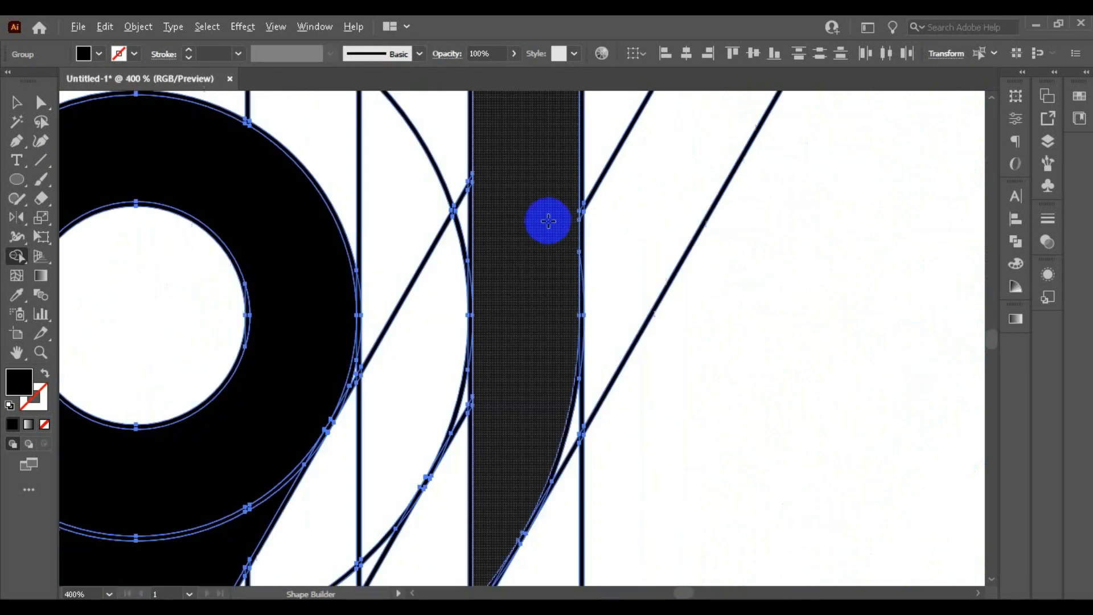
scroll(547, 234, "up", 3)
scroll(545, 230, "down", 5)
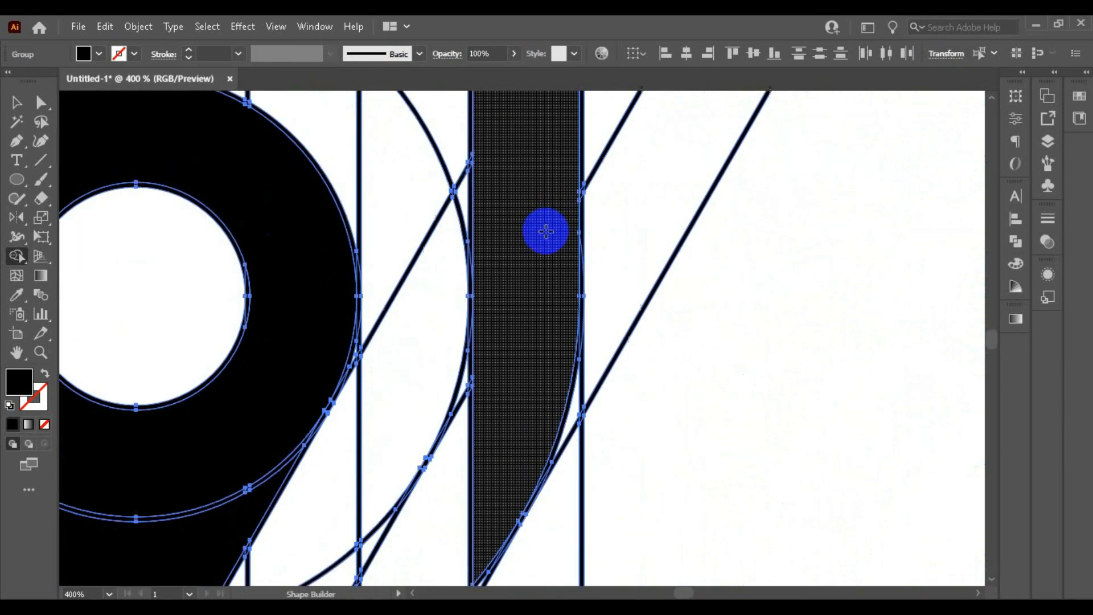
scroll(546, 230, "up", 2)
scroll(546, 231, "down", 3)
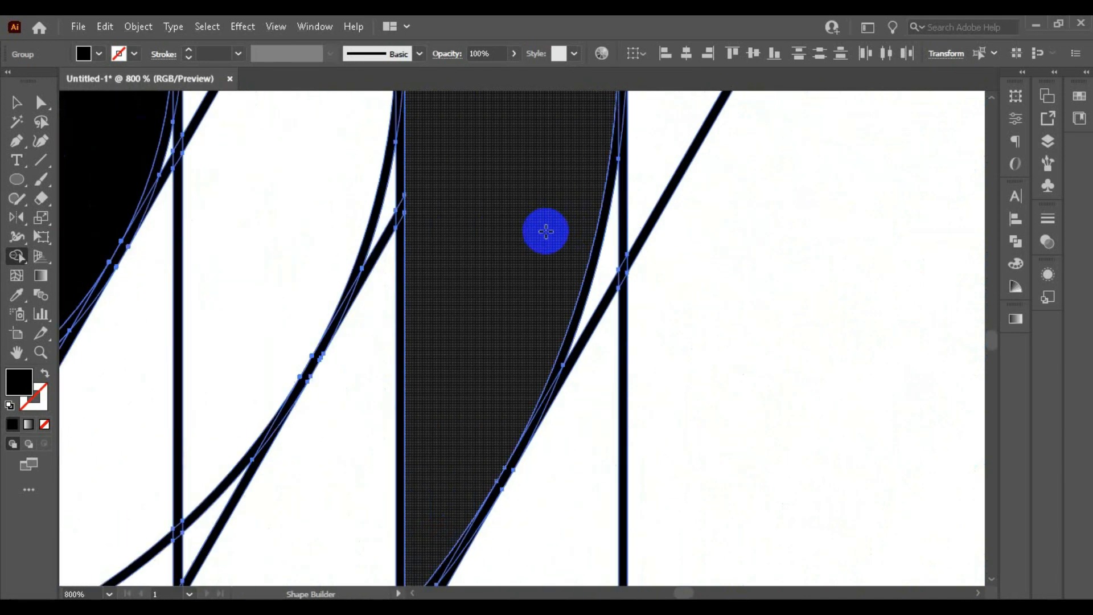
scroll(546, 230, "down", 2)
scroll(545, 231, "down", 6)
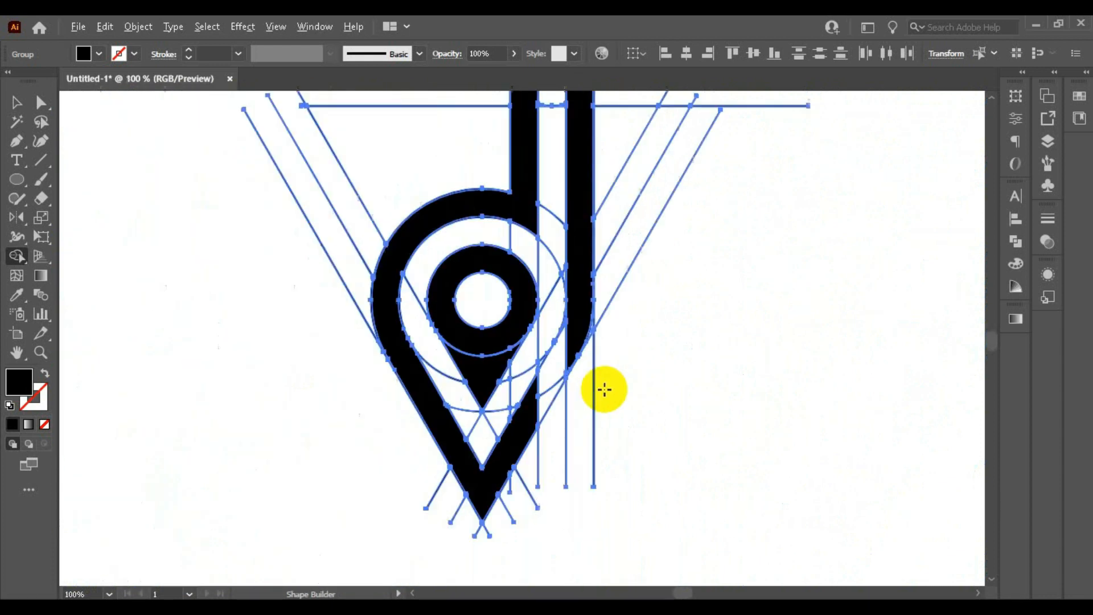
Step: Merge the leftover arc slivers on the left vertical band's outer edge, just below the rounded corner, into the black shape
scroll(603, 386, "up", 4)
scroll(549, 221, "up", 5)
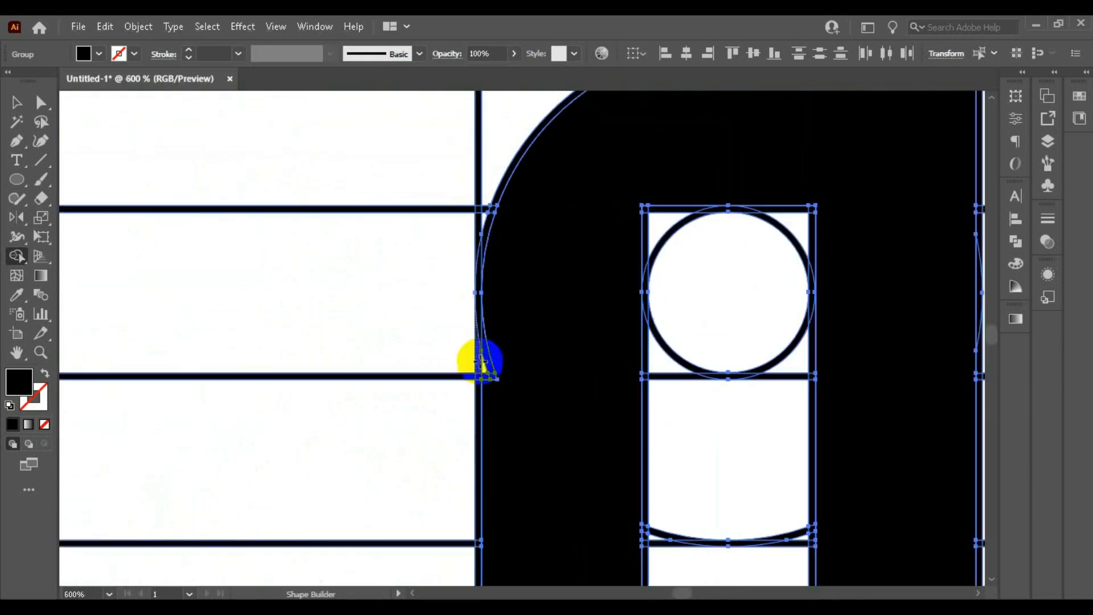
left_click(492, 361)
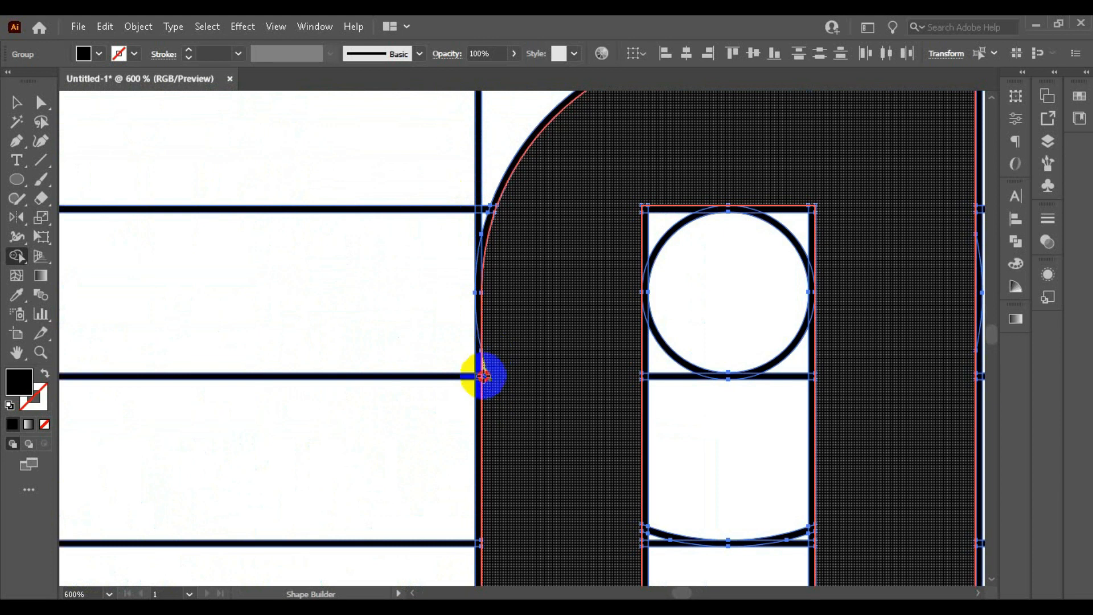
left_click_drag(483, 376, 549, 305)
scroll(483, 303, "down", 2)
scroll(584, 194, "up", 2)
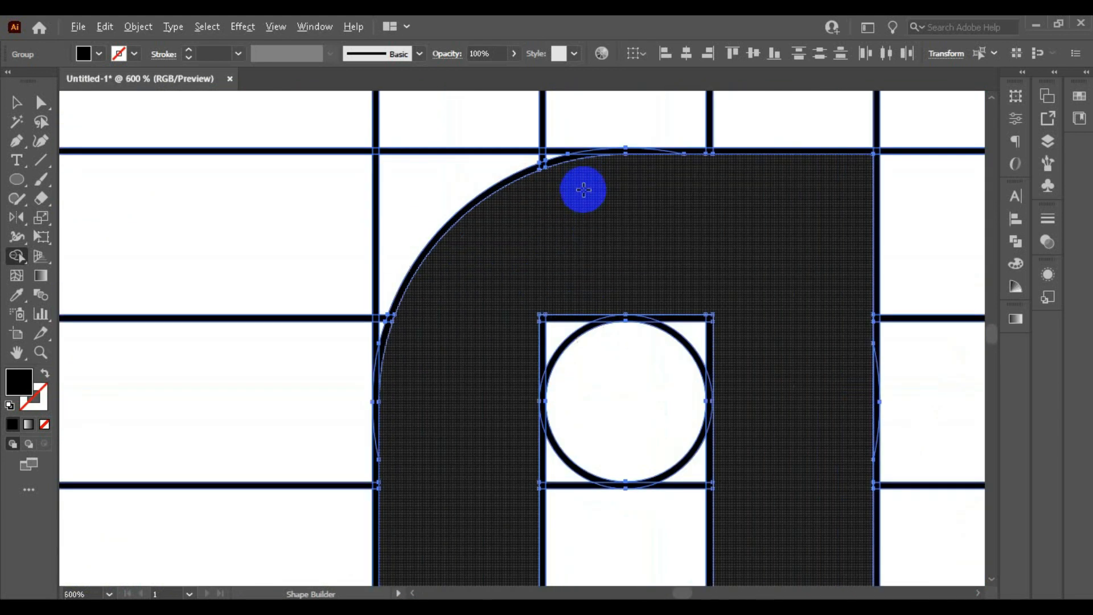
Step: Examine the black shape from the rounded corner down the left band and around the ring's left arc for leftover slivers
scroll(583, 190, "down", 3)
scroll(476, 293, "down", 3)
scroll(481, 346, "up", 2)
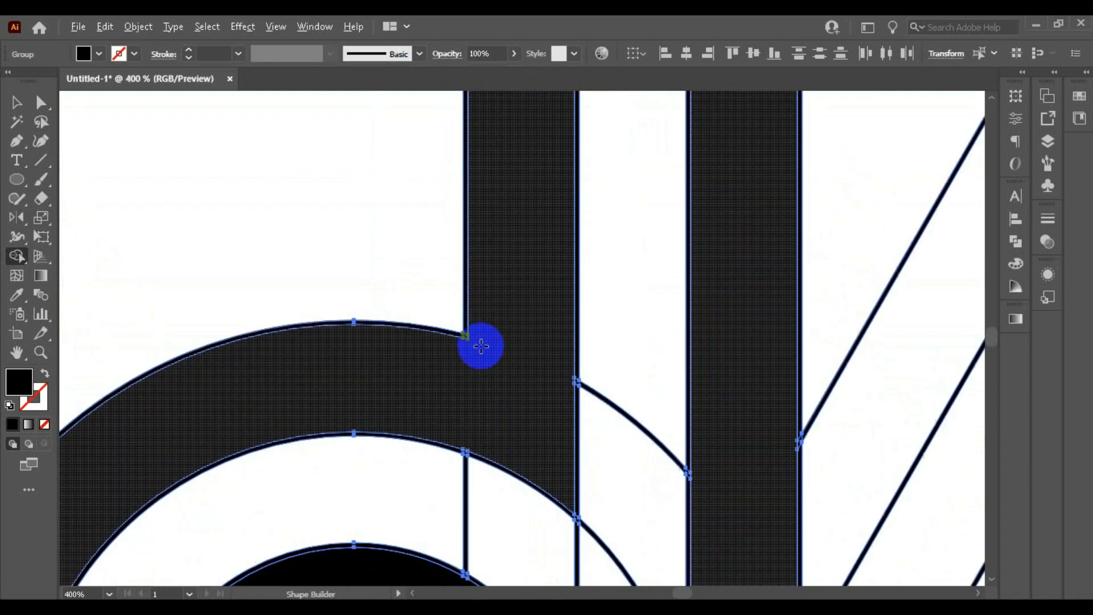
scroll(481, 338, "up", 3)
scroll(425, 290, "down", 4)
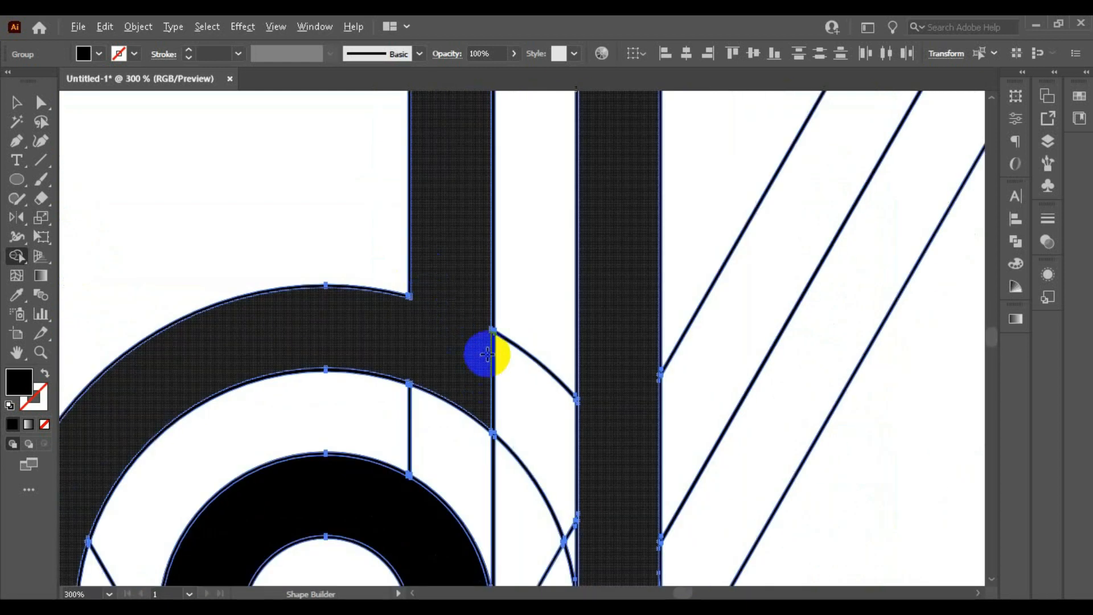
scroll(481, 354, "up", 2)
scroll(415, 366, "down", 4)
scroll(292, 420, "up", 3)
scroll(323, 251, "up", 1)
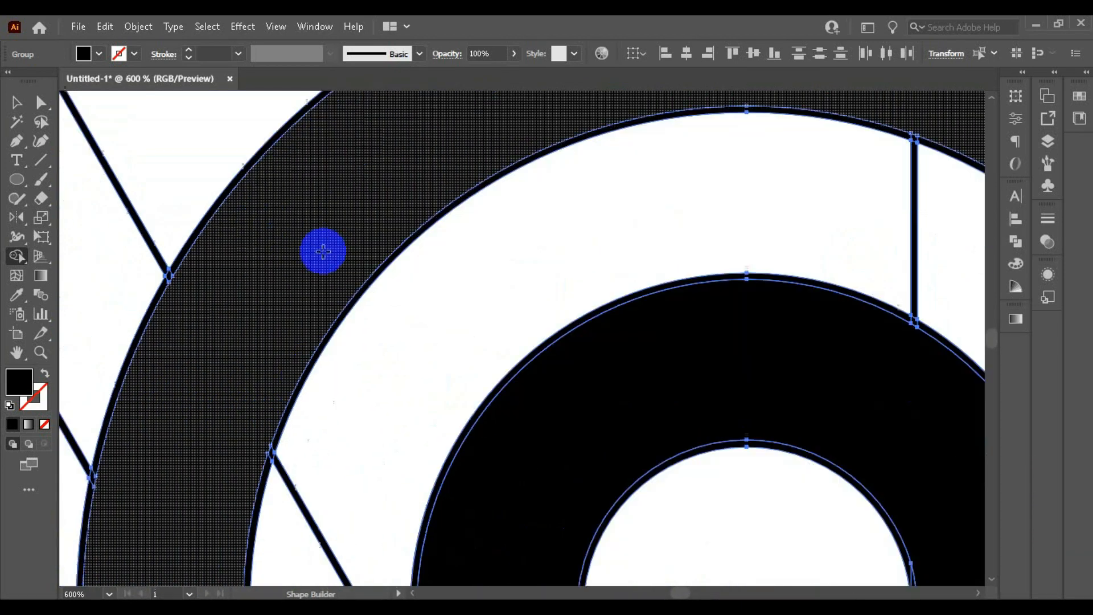
scroll(323, 251, "down", 1)
scroll(268, 268, "down", 2)
Step: Examine the slanted bands around the bottom tip and the cut edge beside the vertical gap for unmerged pieces
scroll(260, 398, "up", 1)
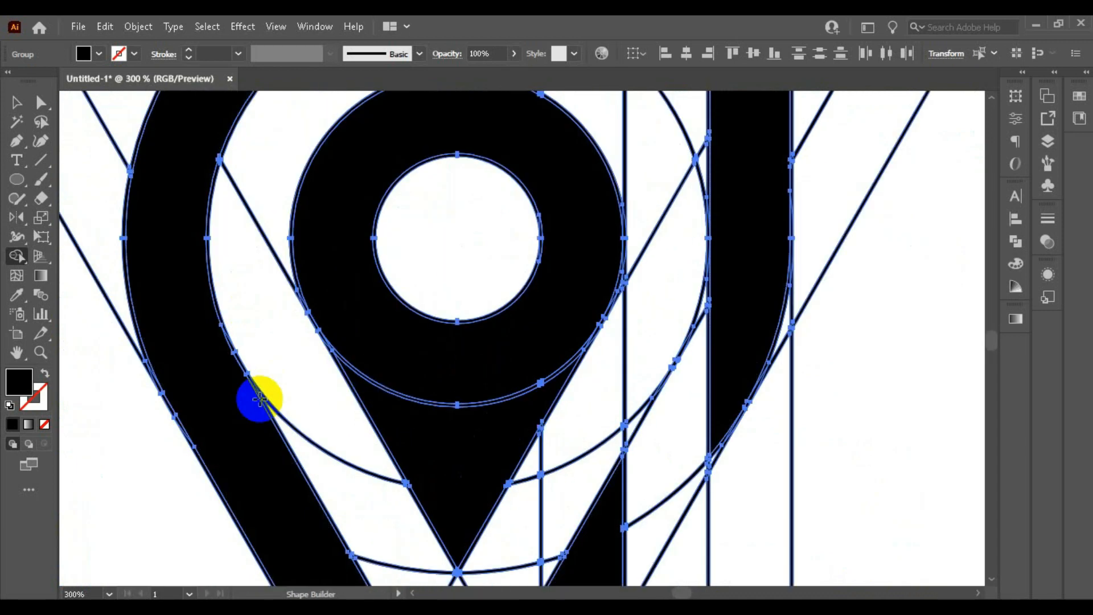
scroll(260, 399, "down", 5)
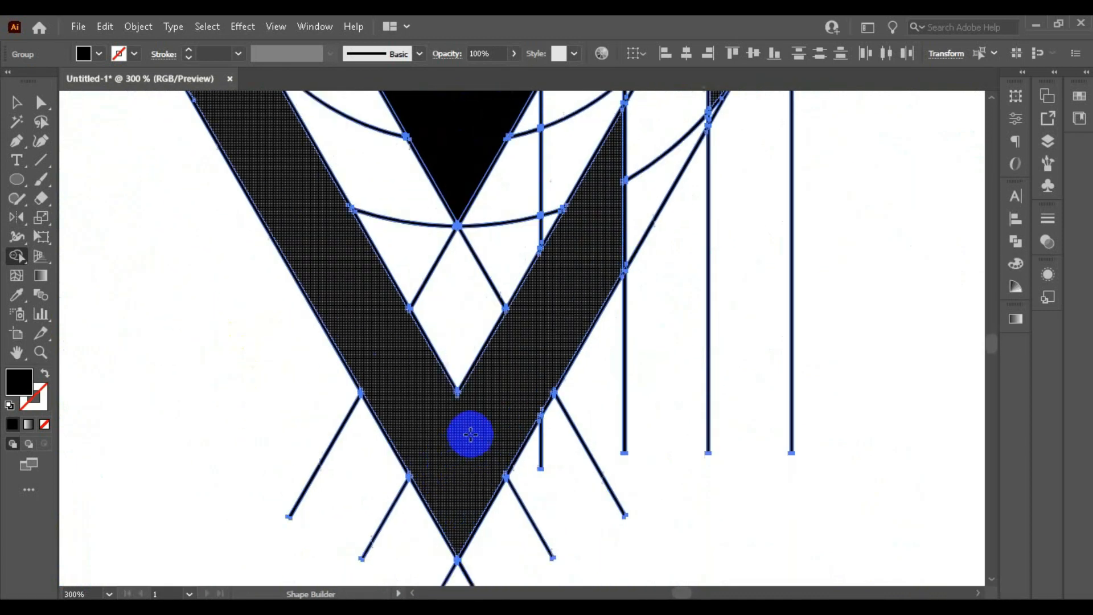
scroll(470, 434, "down", 3)
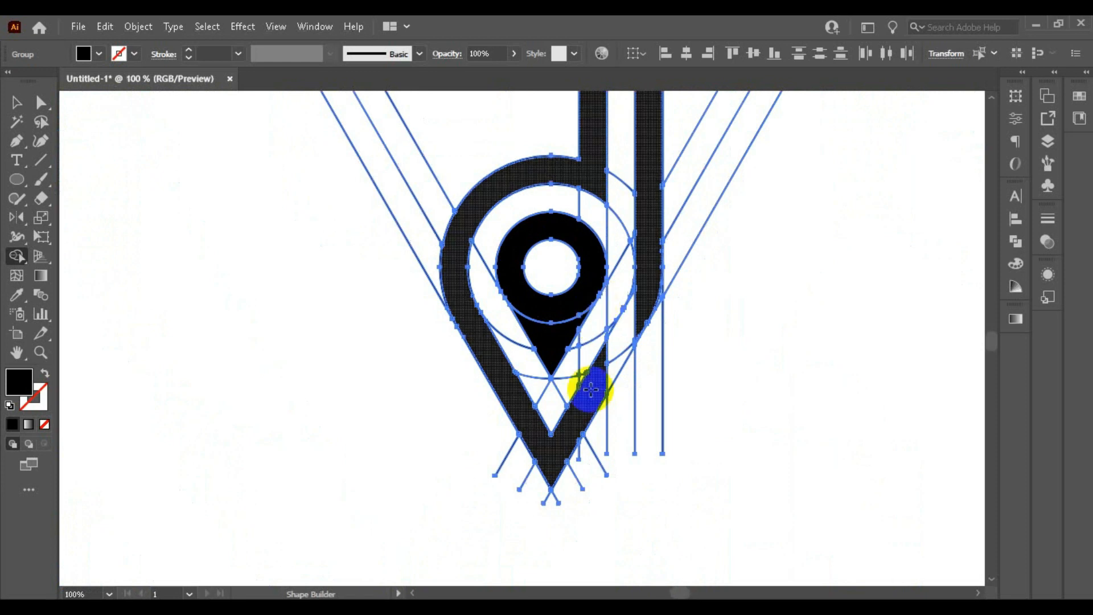
scroll(591, 389, "up", 7)
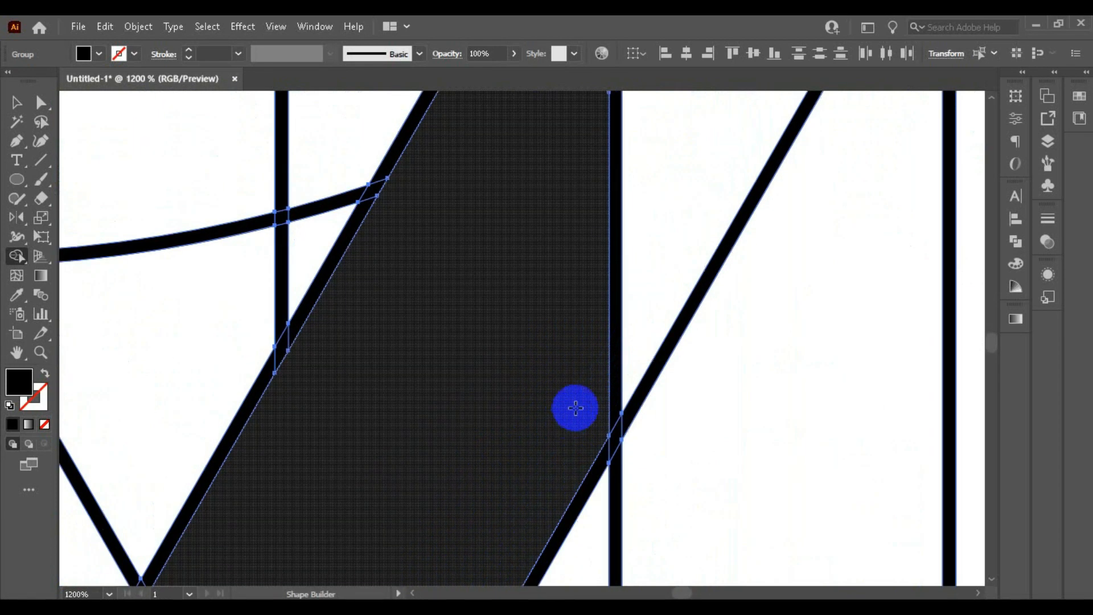
scroll(575, 408, "down", 4)
scroll(585, 351, "up", 5)
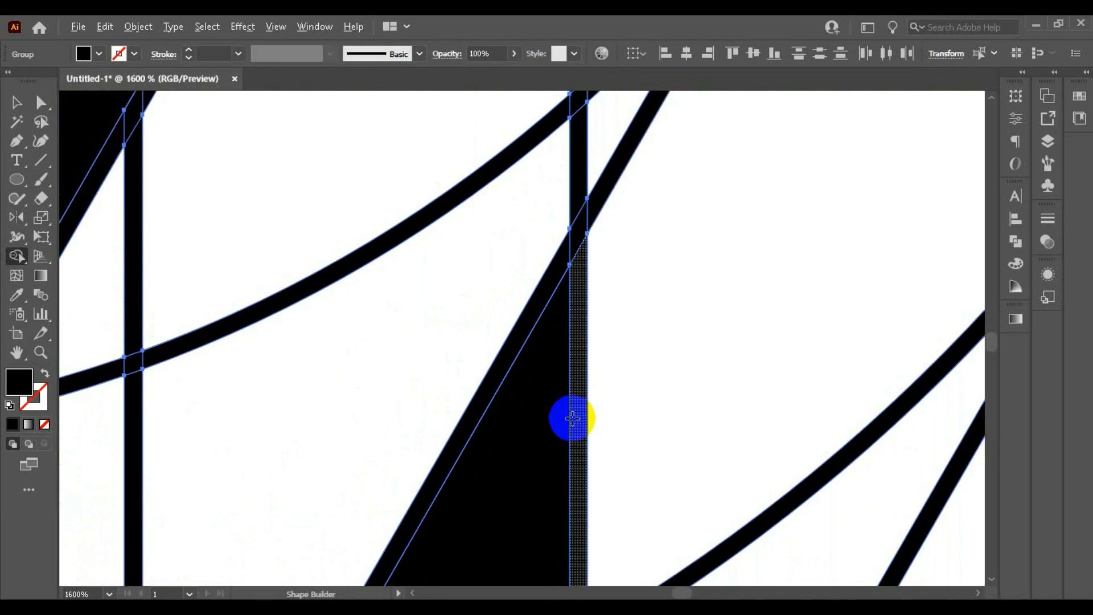
scroll(572, 419, "down", 4)
scroll(560, 374, "up", 5)
Step: Merge the thin arc slivers between the inner pin's ring and its pointed base into one solid pin shape
scroll(588, 322, "up", 8)
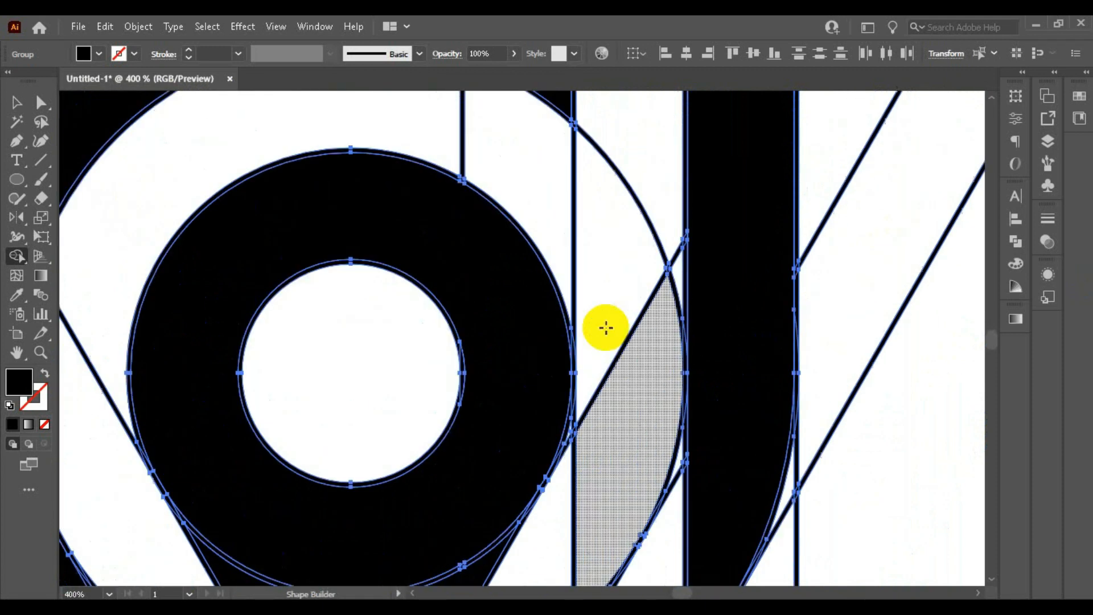
scroll(518, 336, "down", 8)
left_click_drag(382, 341, 374, 404)
scroll(419, 336, "down", 2)
scroll(515, 252, "up", 2)
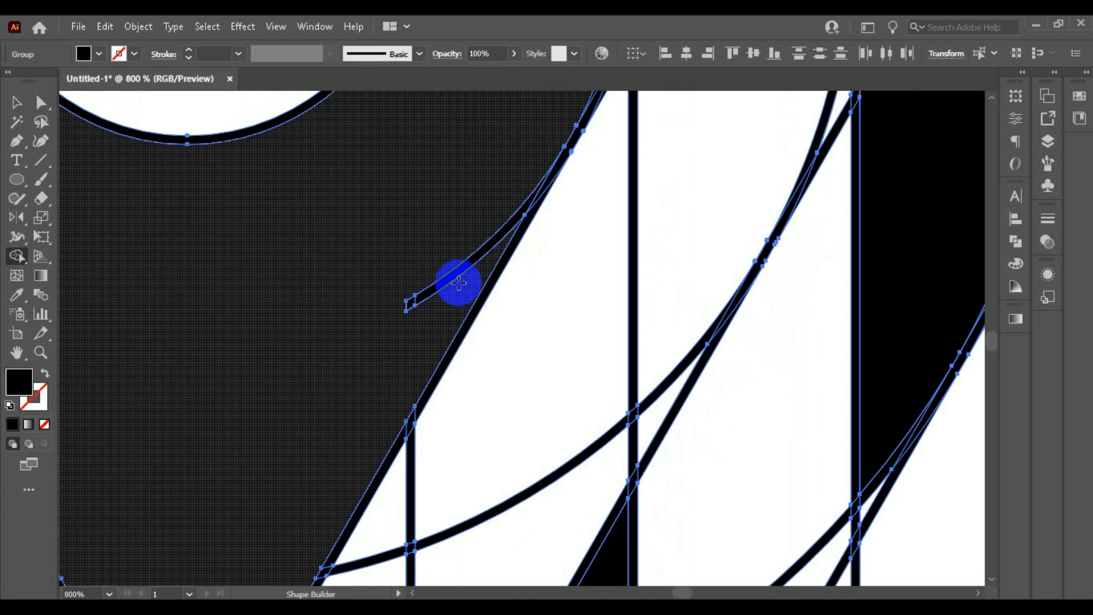
scroll(434, 372, "down", 2)
scroll(422, 324, "up", 4)
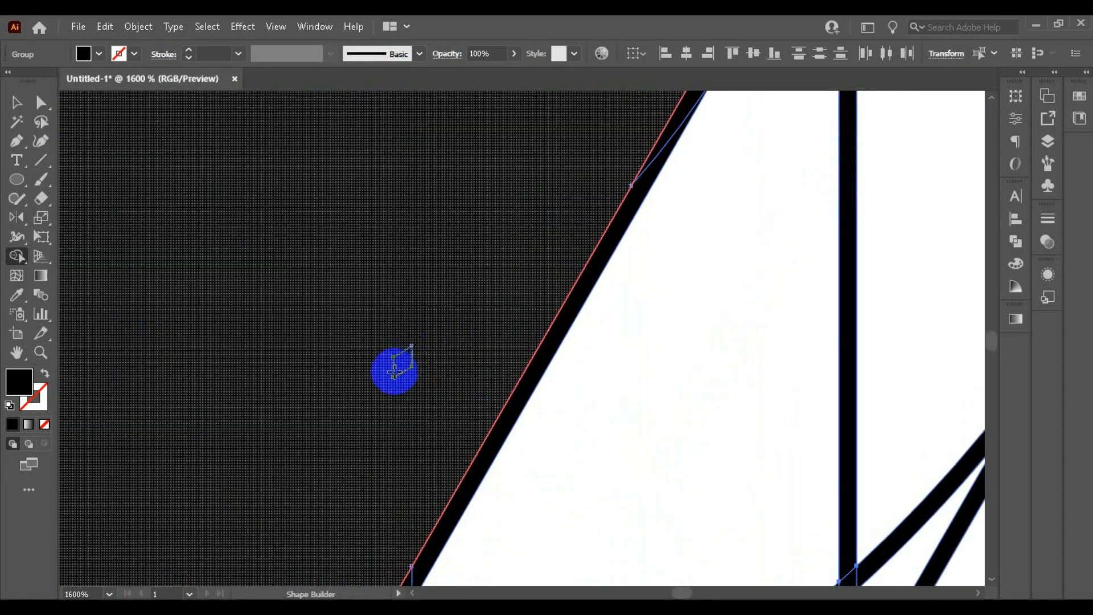
scroll(394, 371, "down", 3)
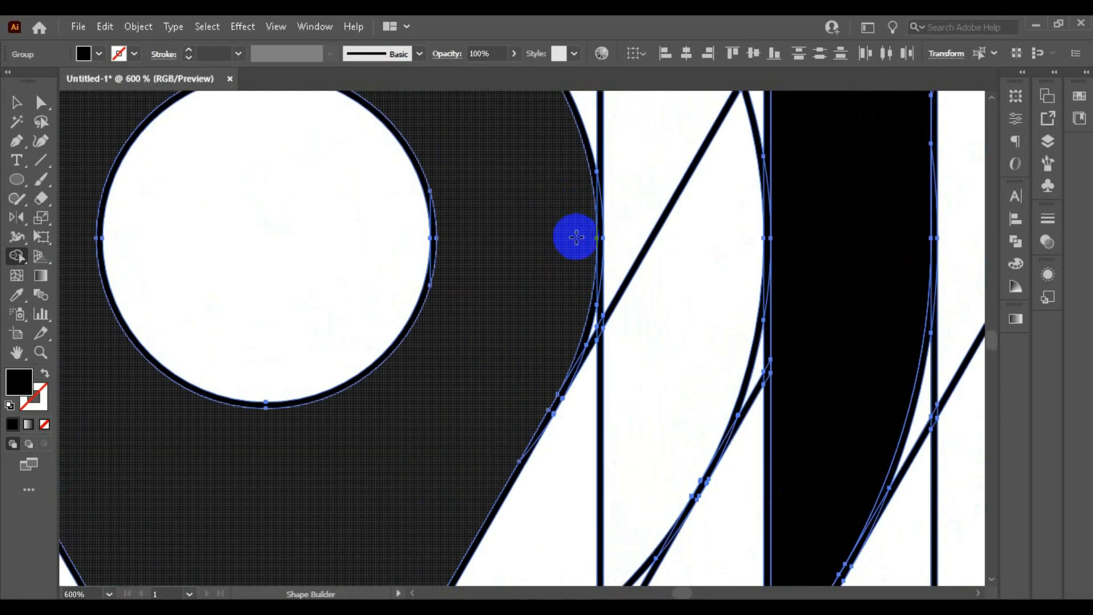
scroll(541, 259, "down", 1)
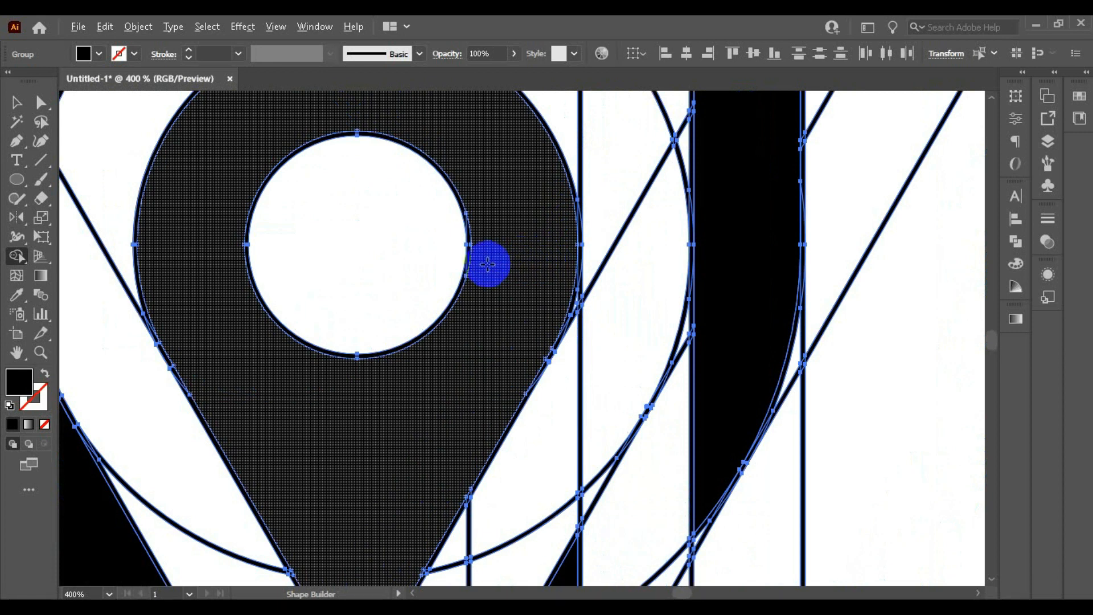
scroll(236, 294, "down", 4)
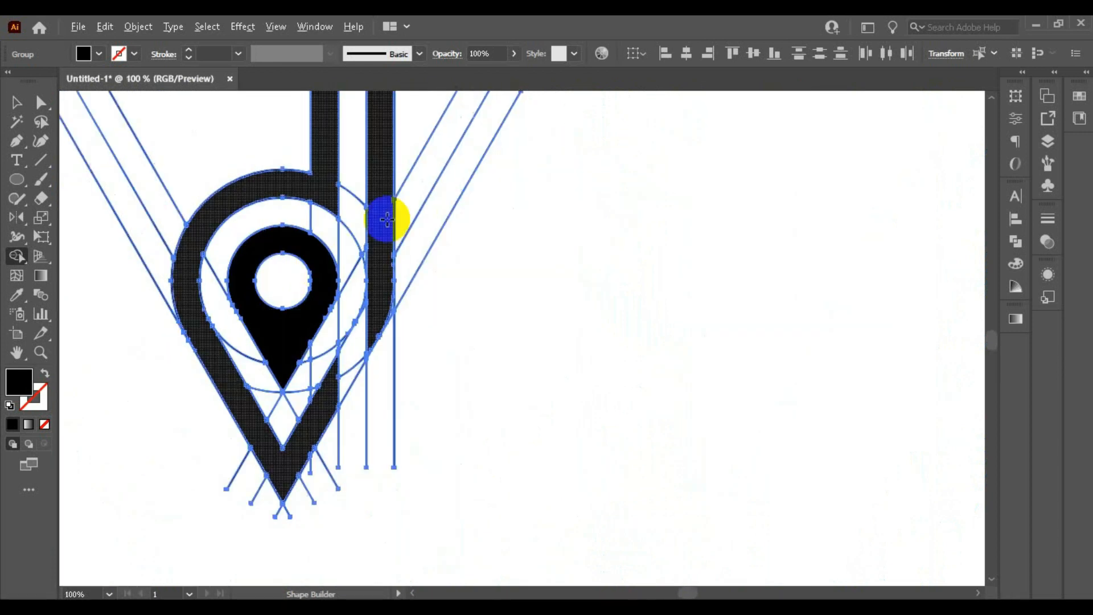
Step: Ungroup the whole artwork of construction lines and black shapes
scroll(386, 219, "down", 2)
left_click(20, 106)
scroll(691, 251, "up", 2)
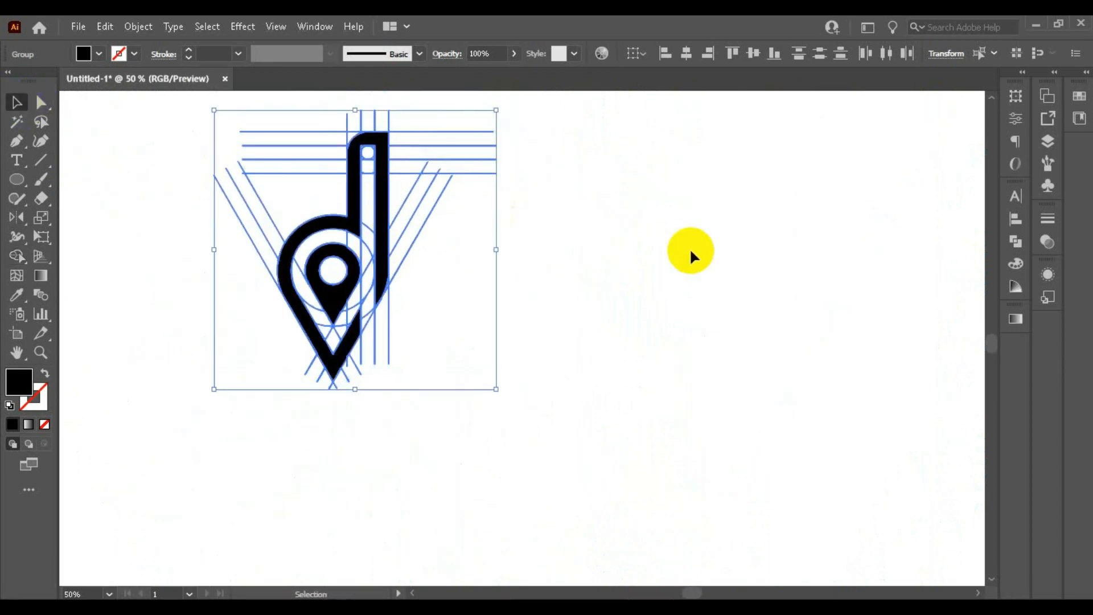
right_click(380, 288)
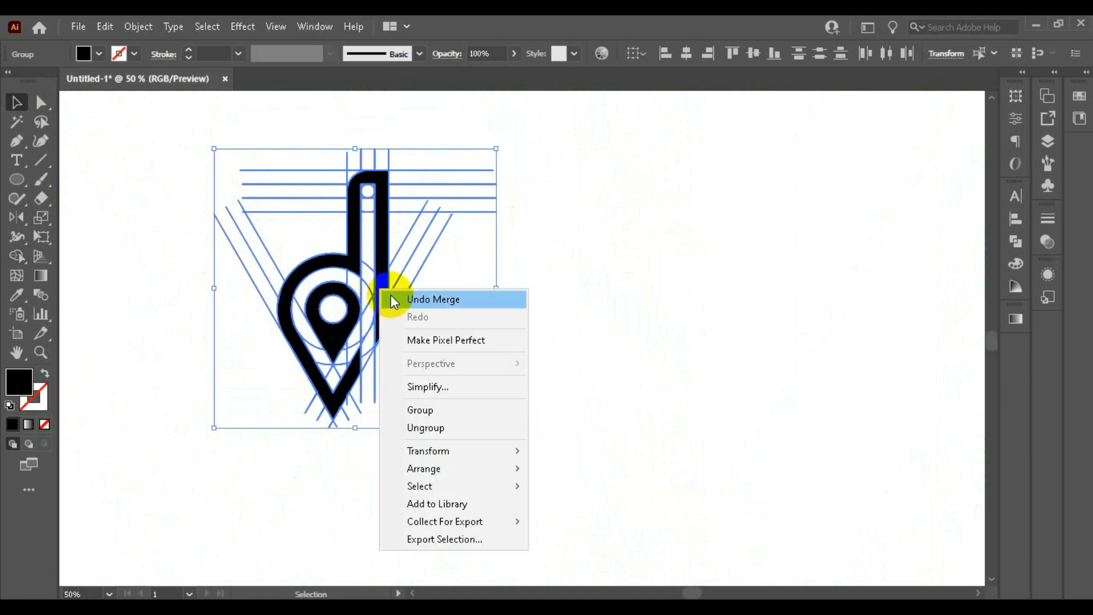
left_click(410, 427)
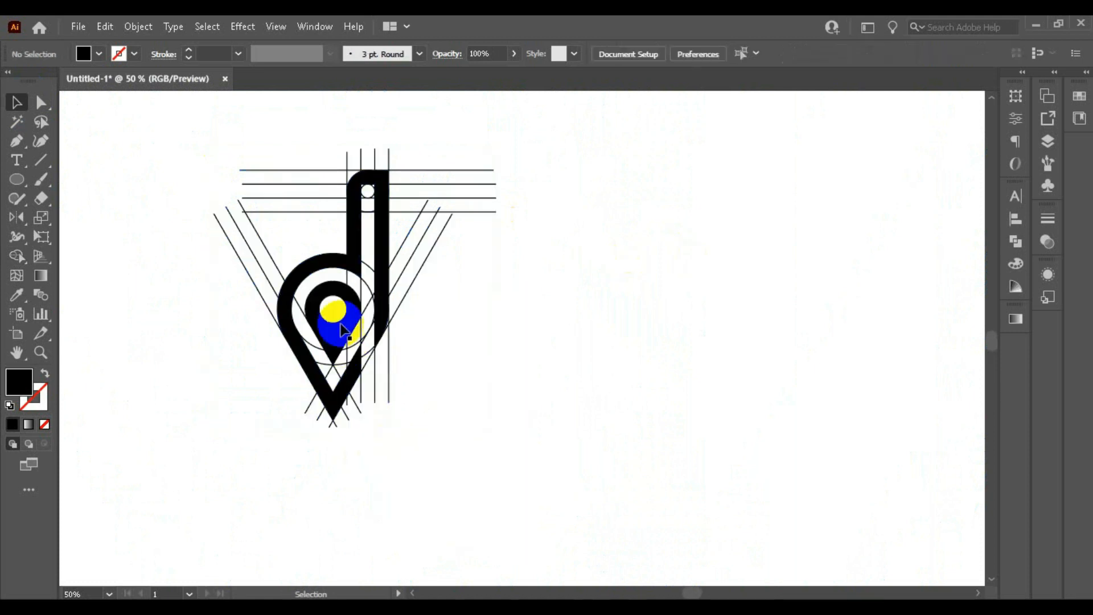
Step: Select the black letter-d shape together with the inner pin and ungroup them from their remaining groups
left_click(333, 310)
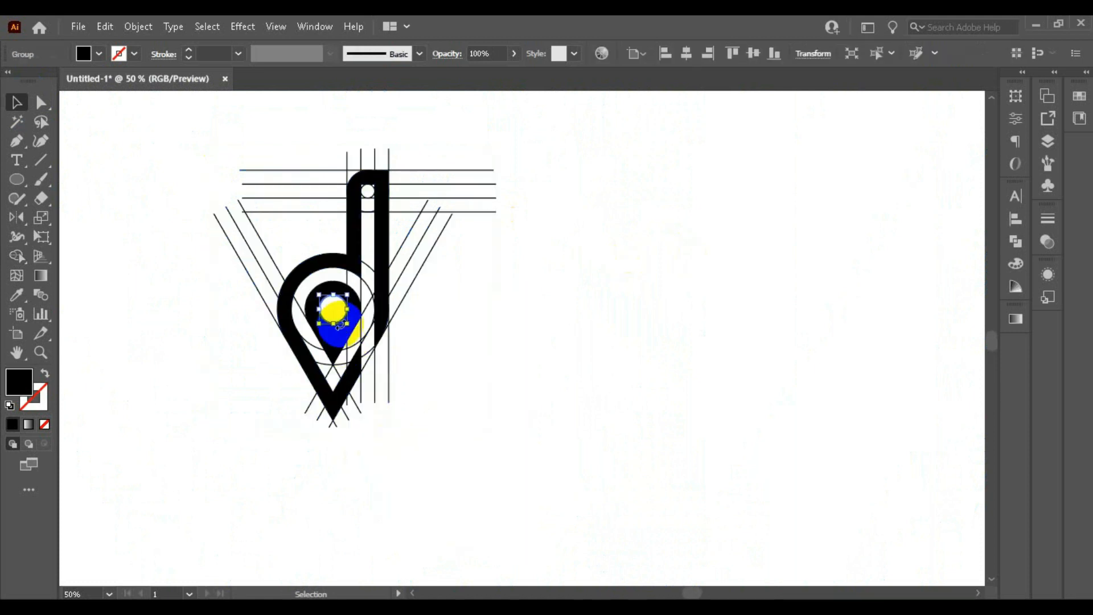
left_click(386, 283)
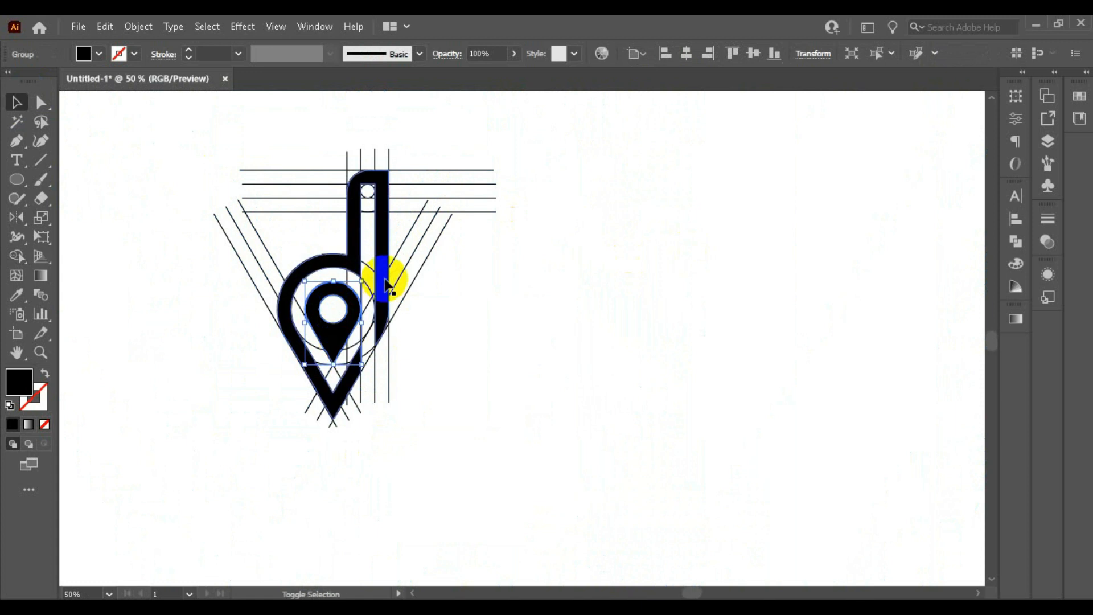
left_click(386, 283, "shift")
right_click(385, 283)
left_click(401, 416)
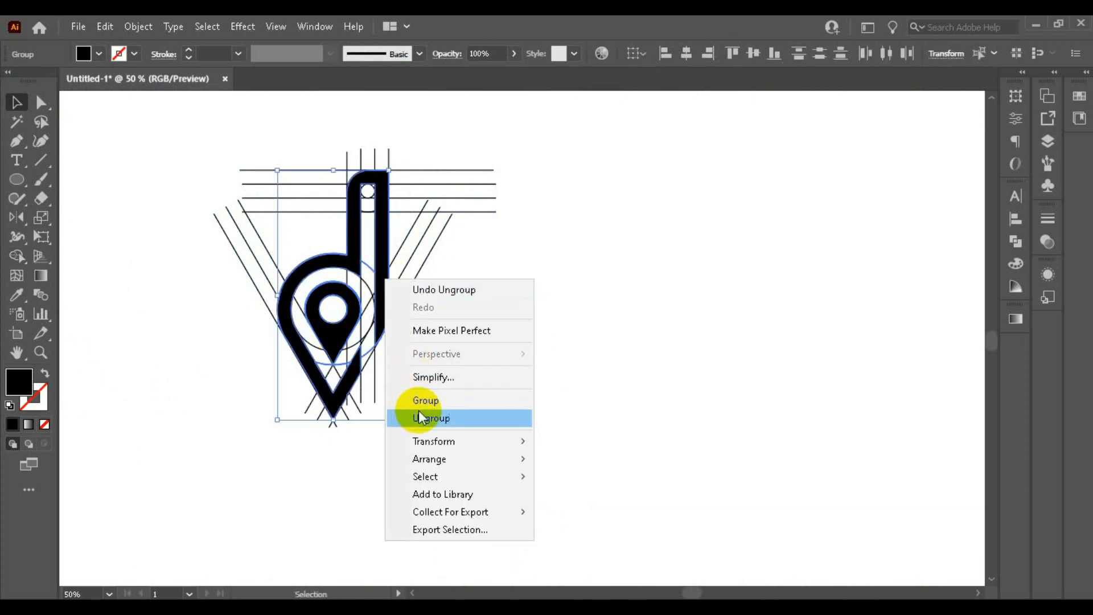
left_click(378, 441)
left_click(383, 322)
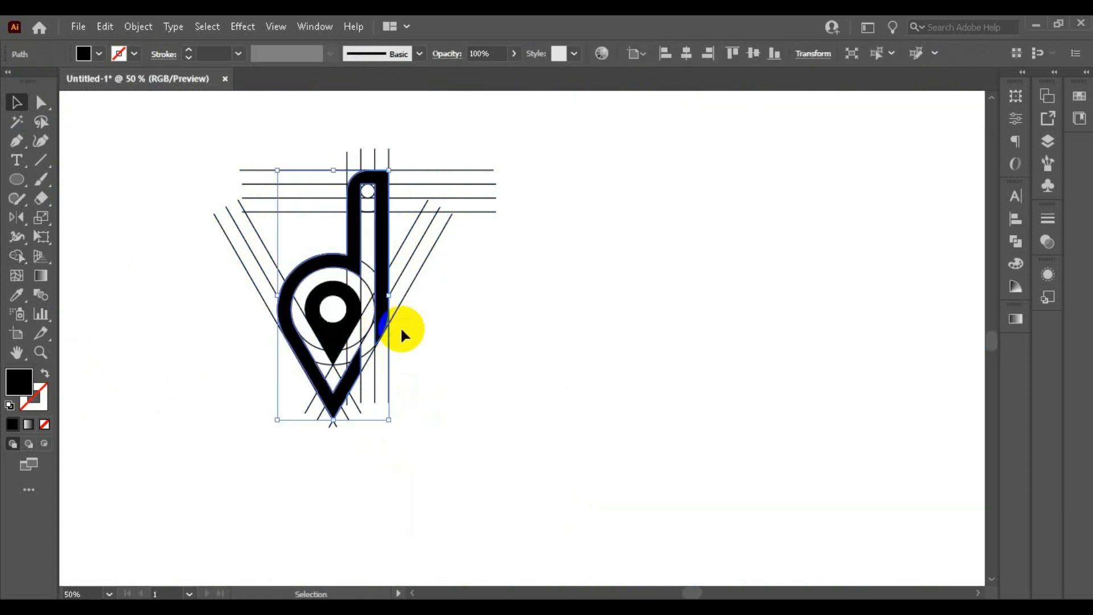
right_click(378, 321)
left_click(438, 383)
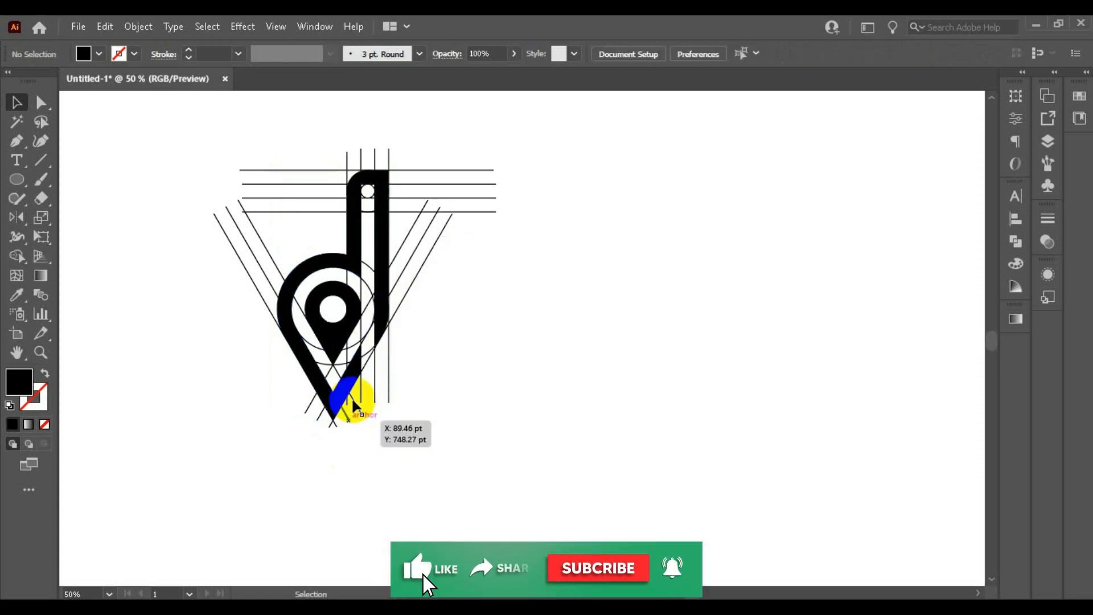
Step: Move the black letter d and inner pin together off the construction lines onto the empty canvas to their right
left_click(345, 396)
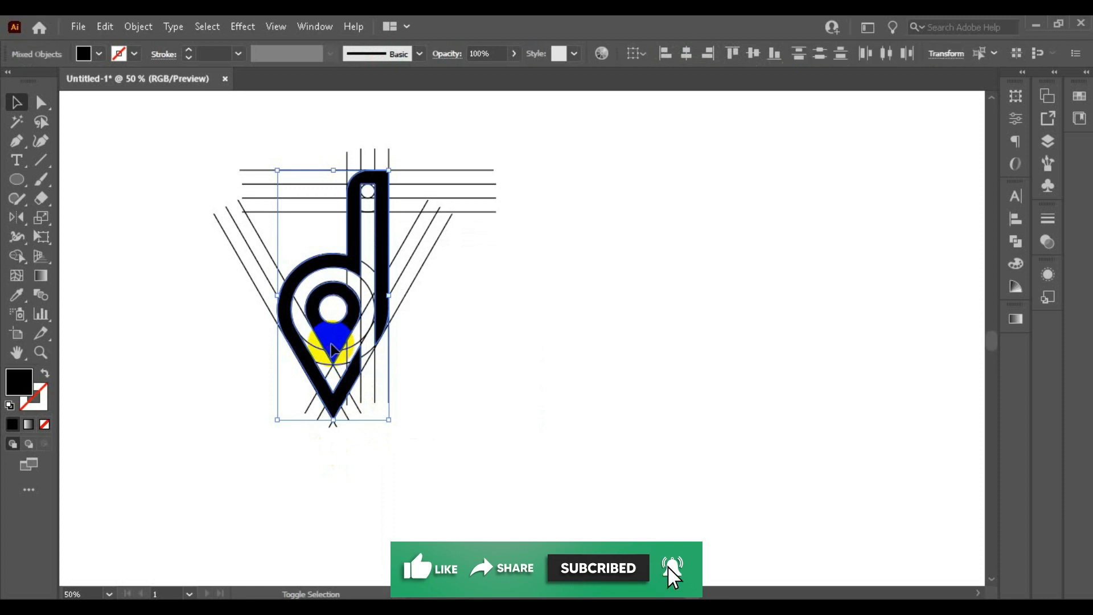
left_click_drag(332, 348, 831, 331)
left_click(636, 406)
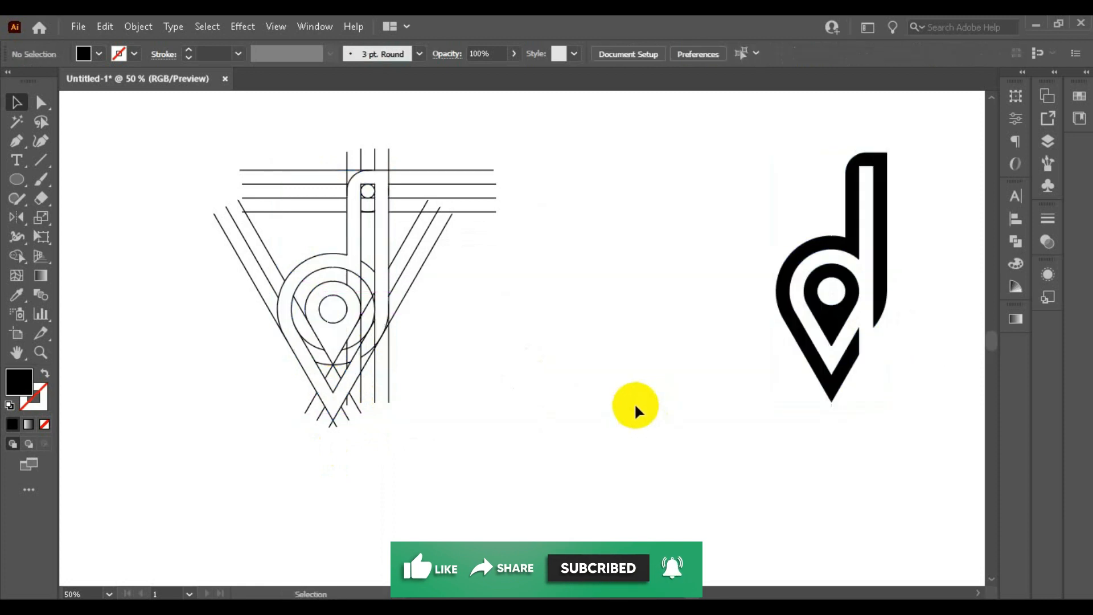
Step: Select the leftover construction lines and circles and delete them
scroll(572, 383, "up", 3)
scroll(398, 224, "down", 3)
left_click_drag(233, 151, 569, 411)
key("Delete")
Step: Move the finished letter-d and pin logo back to about the middle of the canvas and deselect it
left_click(813, 307)
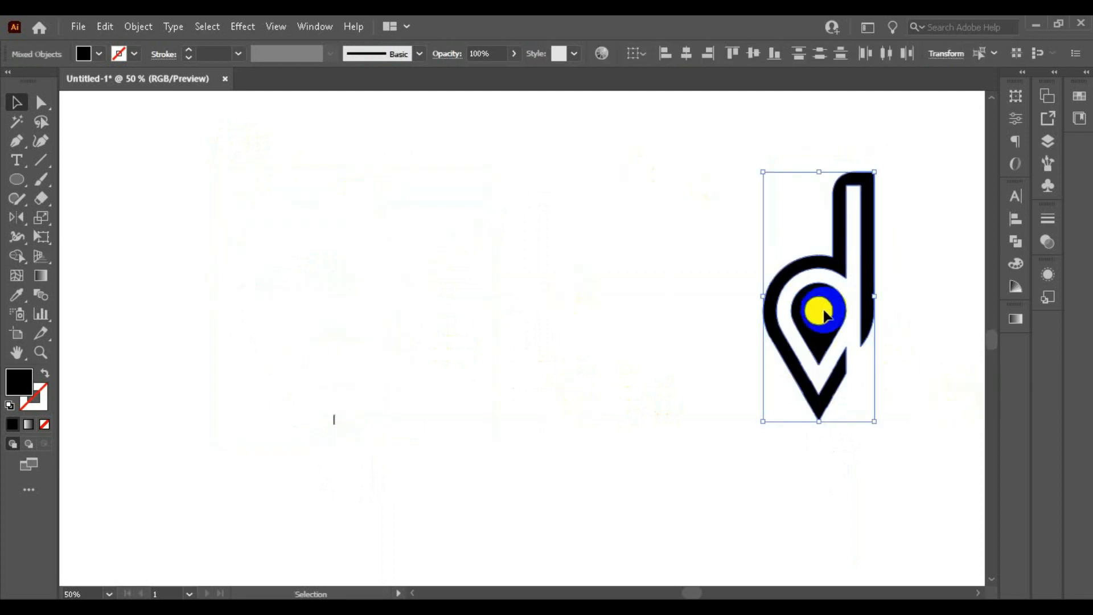
left_click_drag(852, 310, 514, 312)
left_click(251, 383)
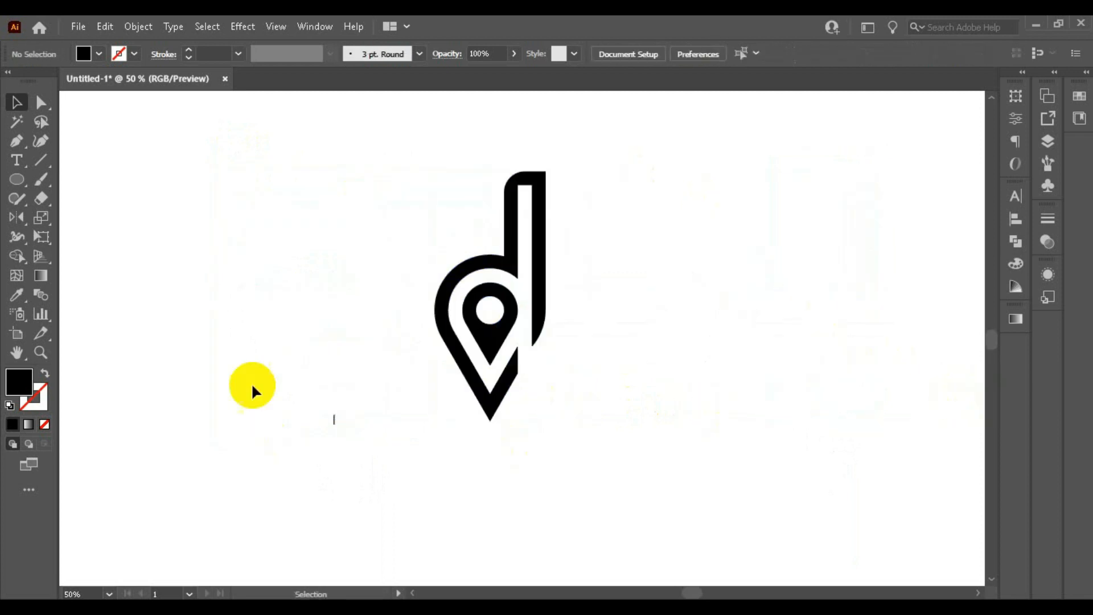